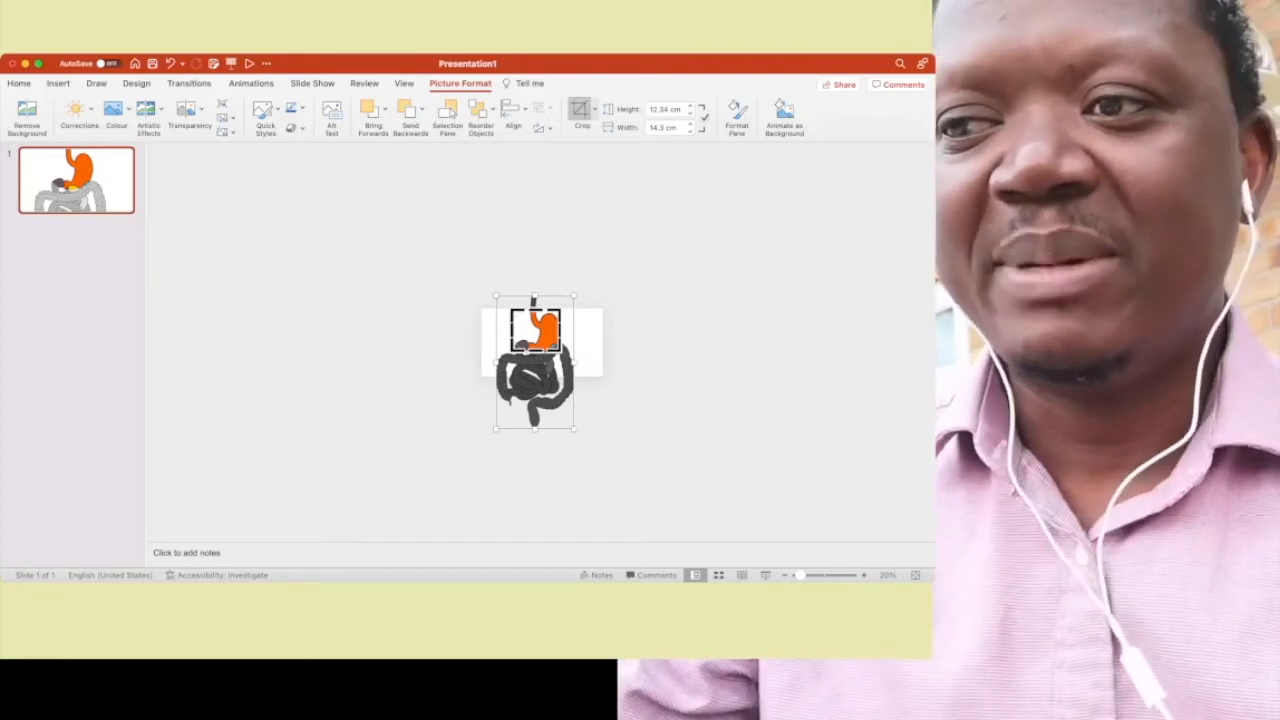
- Duplicate slide 1 and move both digestive-system pictures up on the copy so the small intestine lies on the slide
key("Escape")
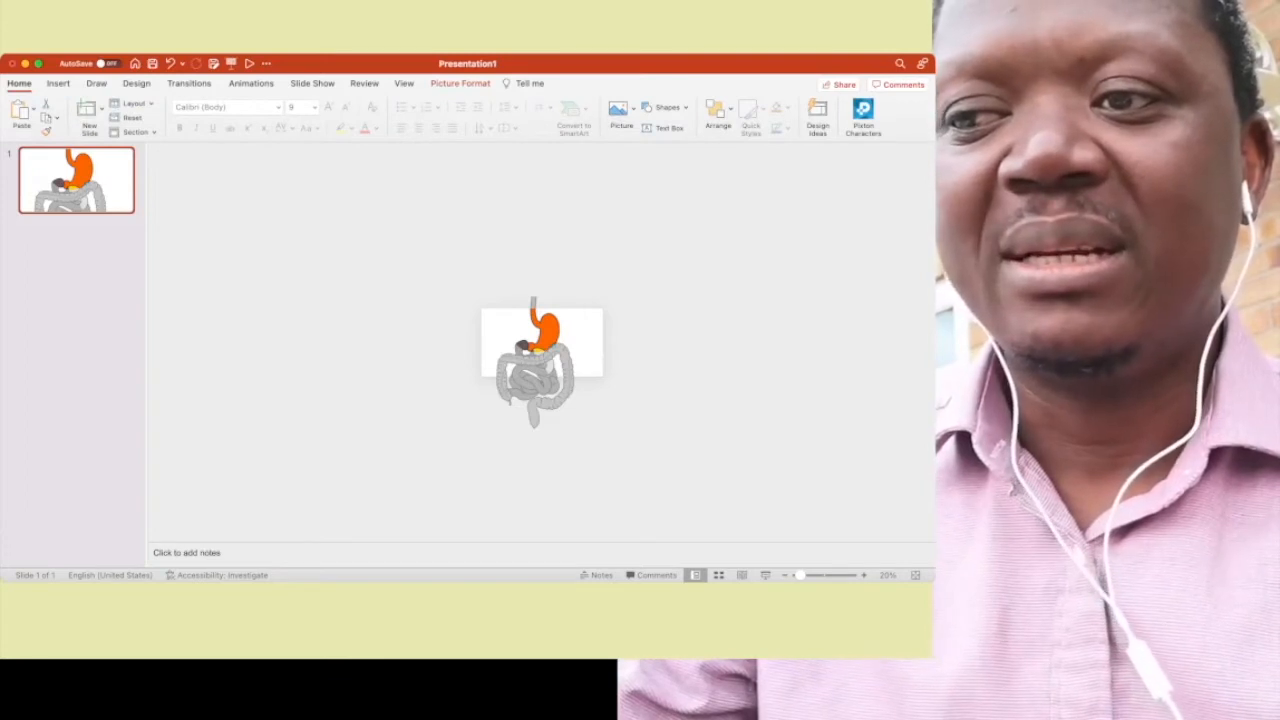
key("super+d")
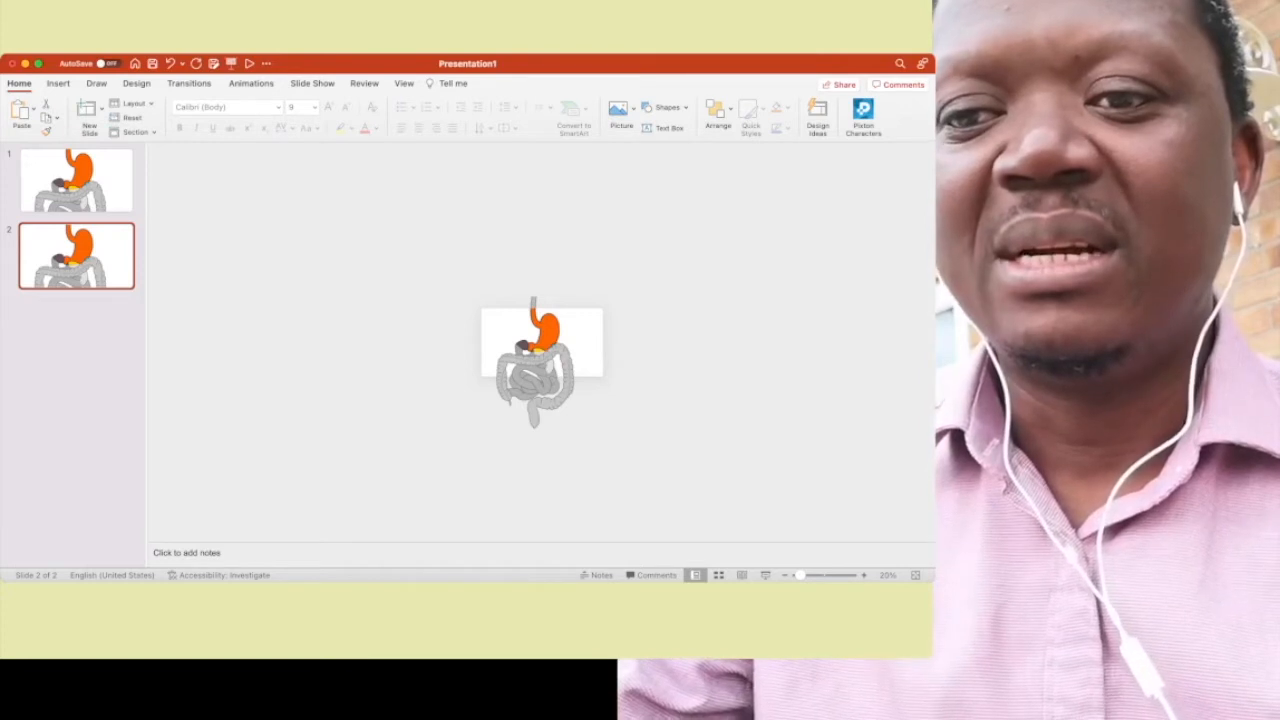
mouse_move(646, 457)
left_mouse_down()
mouse_move(622, 455)
mouse_move(420, 294)
mouse_move(424, 237)
left_mouse_up()
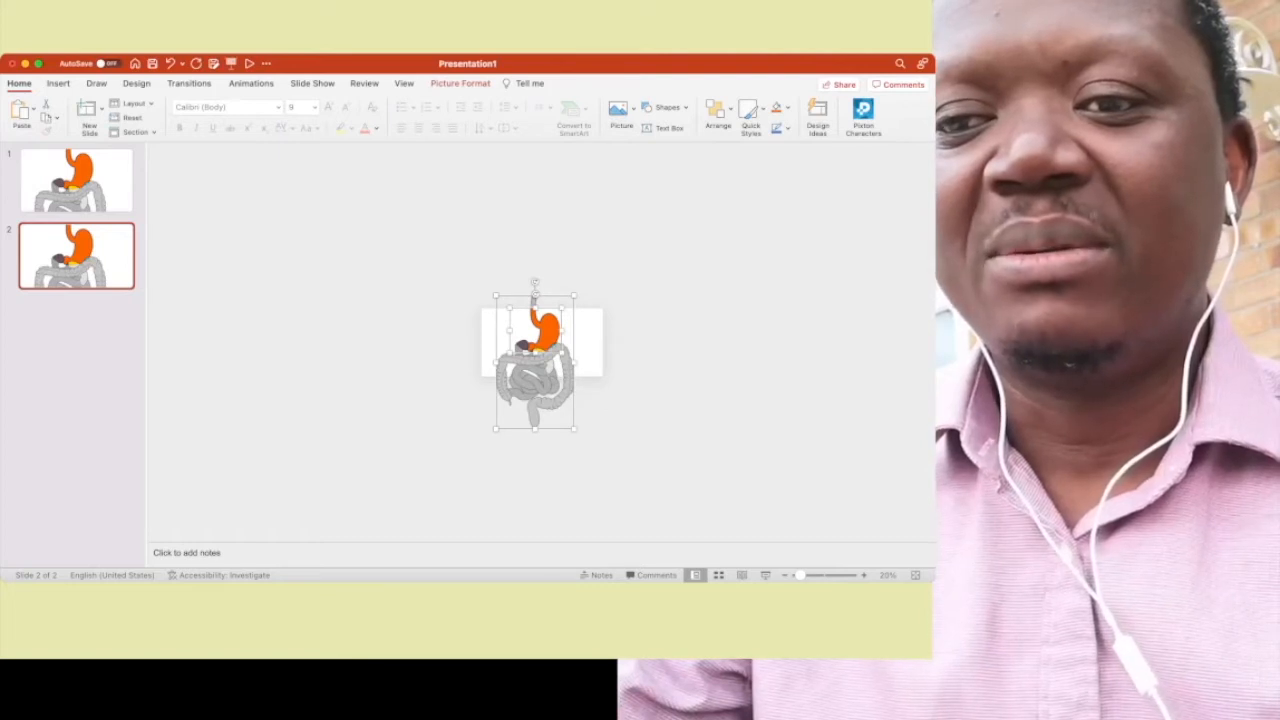
left_click_drag(540, 352, 540, 320)
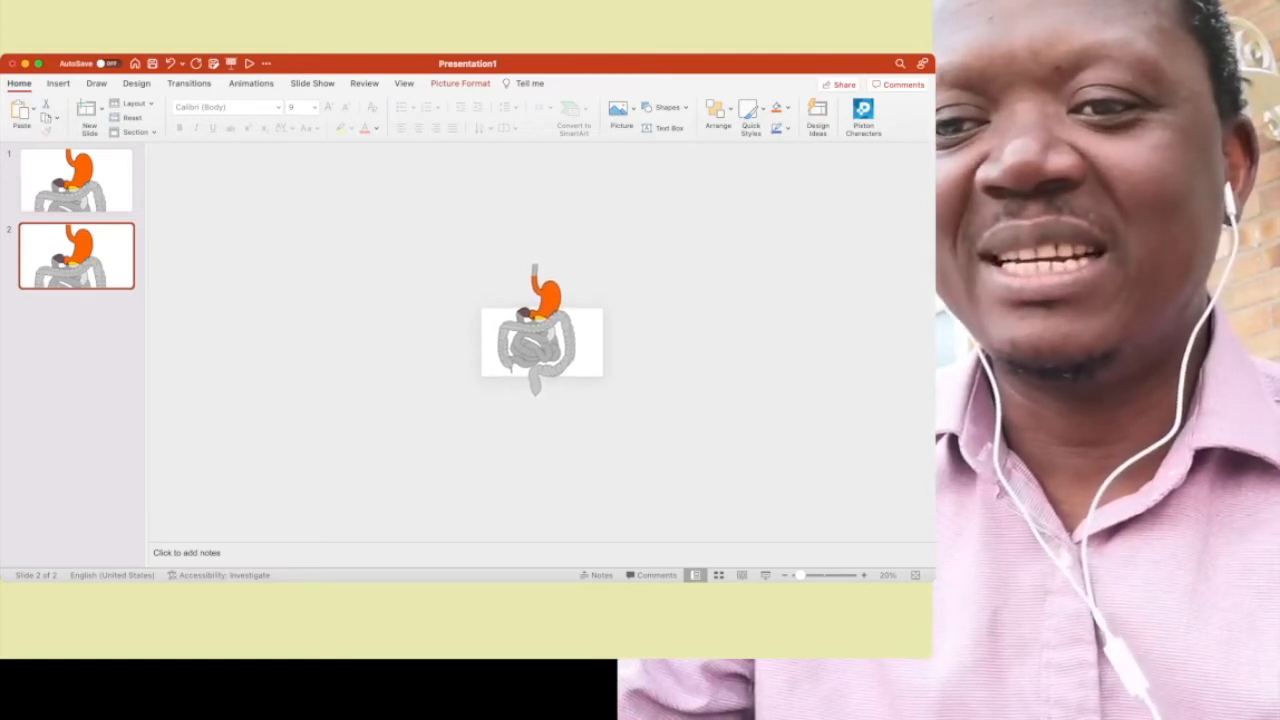
left_click_drag(540, 320, 540, 320)
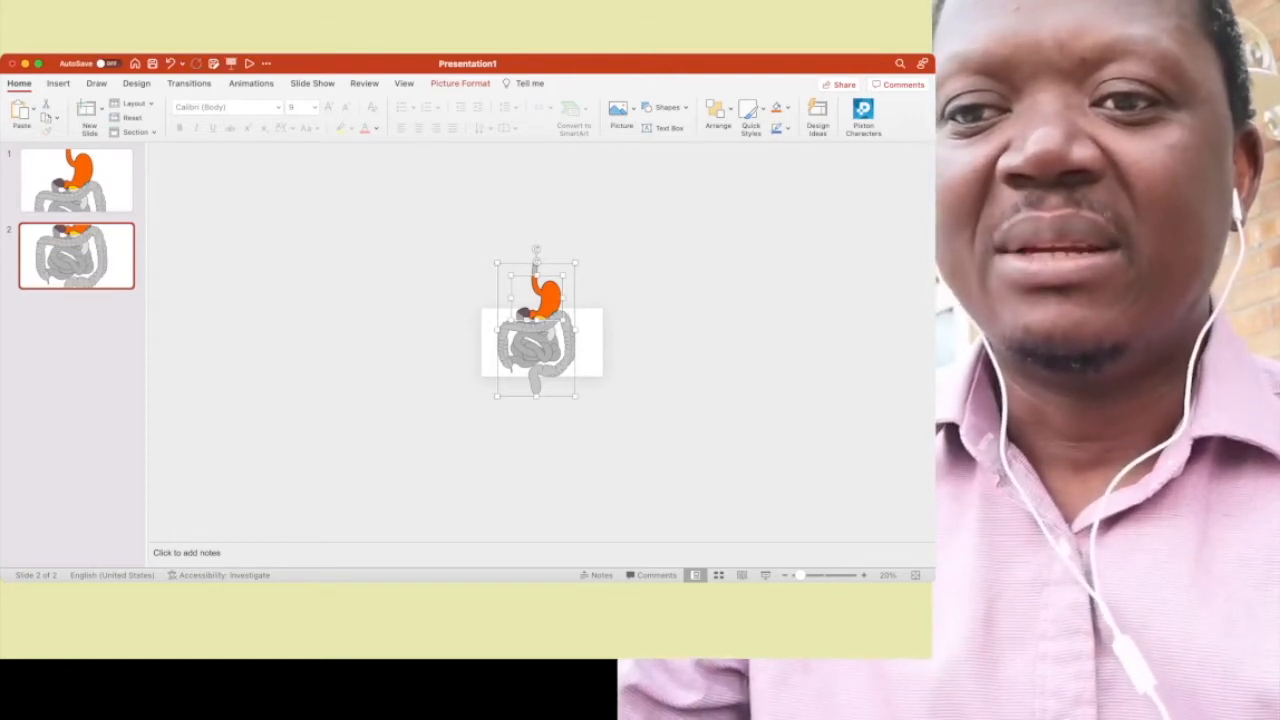
key("Escape")
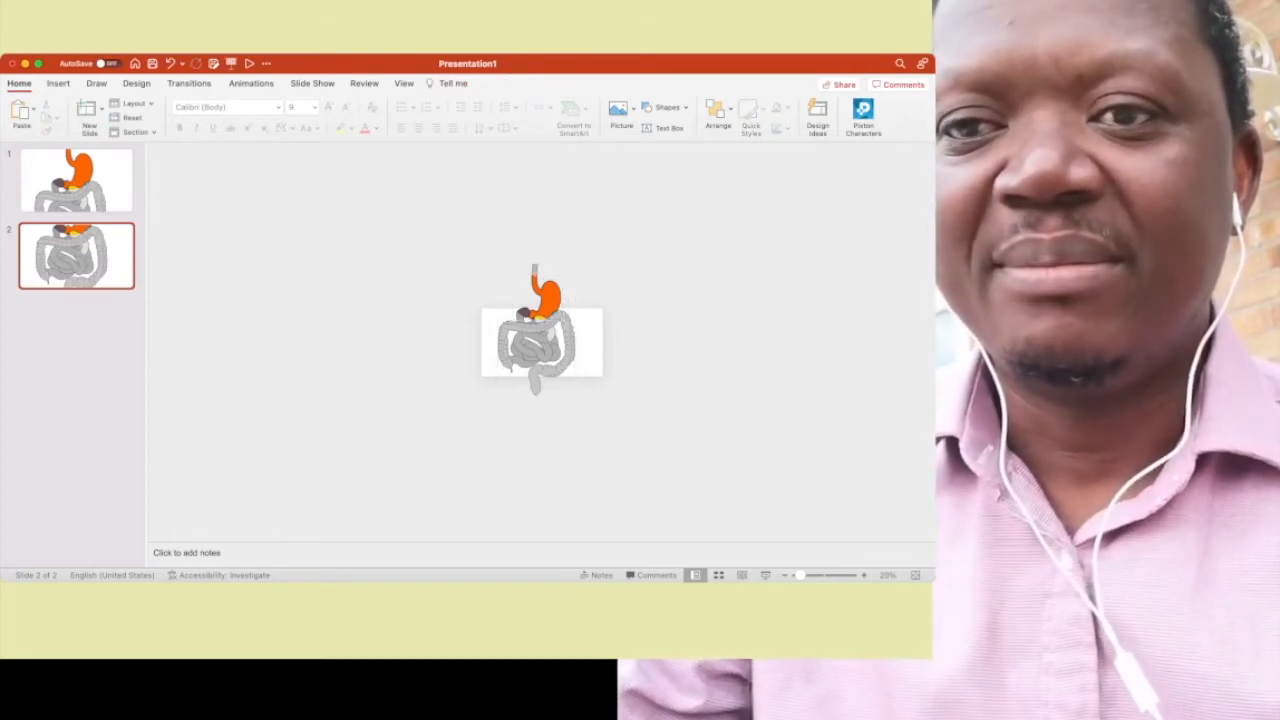
- Recrop the coloured picture on slide 2 to about 10.9 by 14.3 cm so only the small-intestine area is coloured
left_click(549, 297)
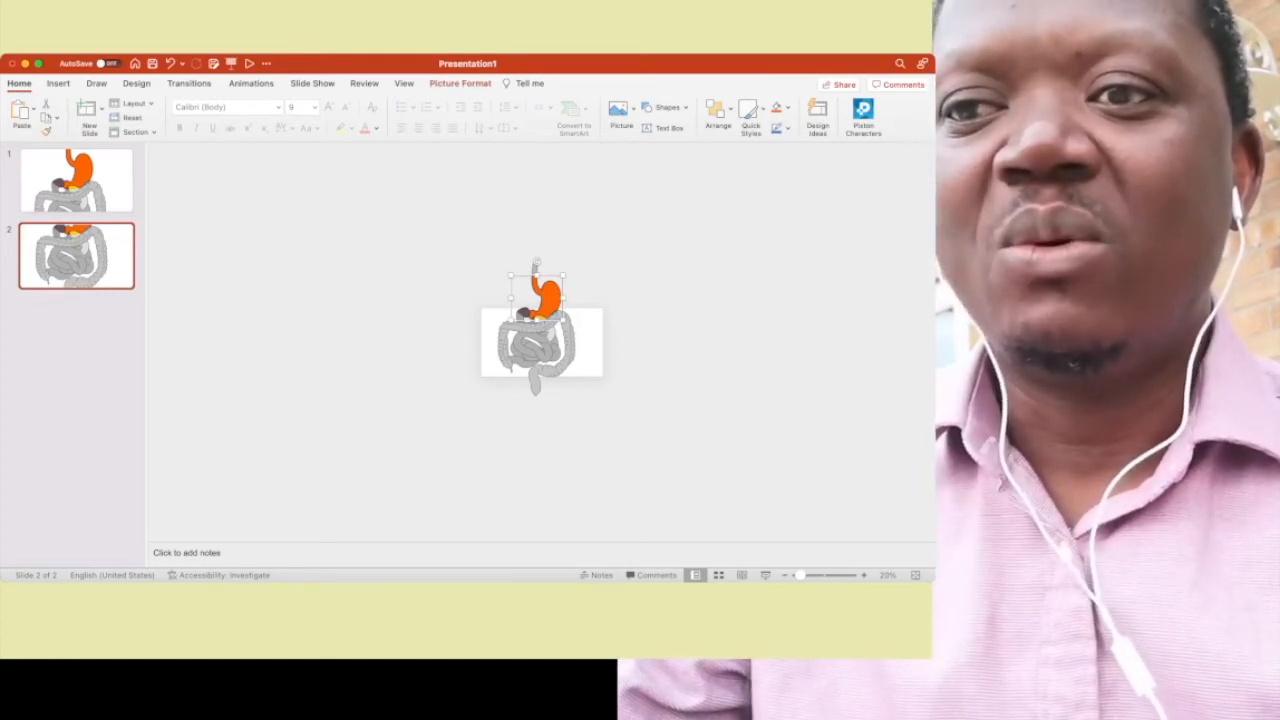
left_click(460, 84)
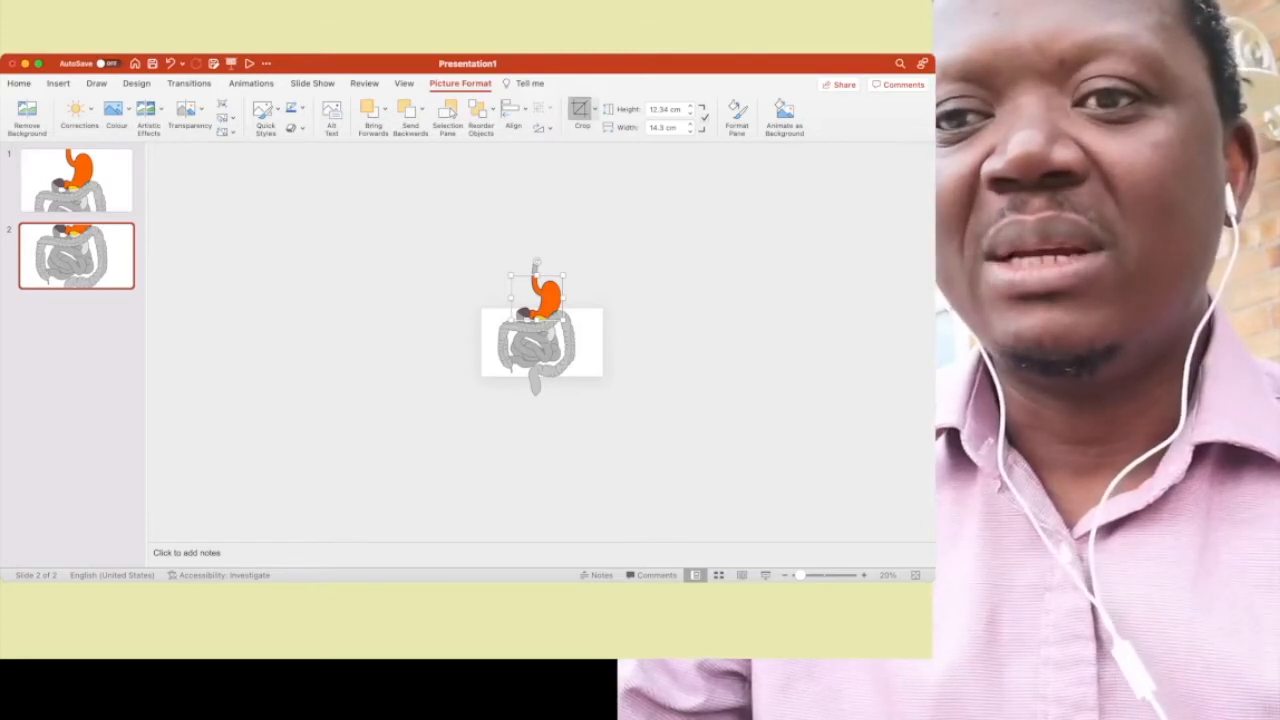
left_click(579, 110)
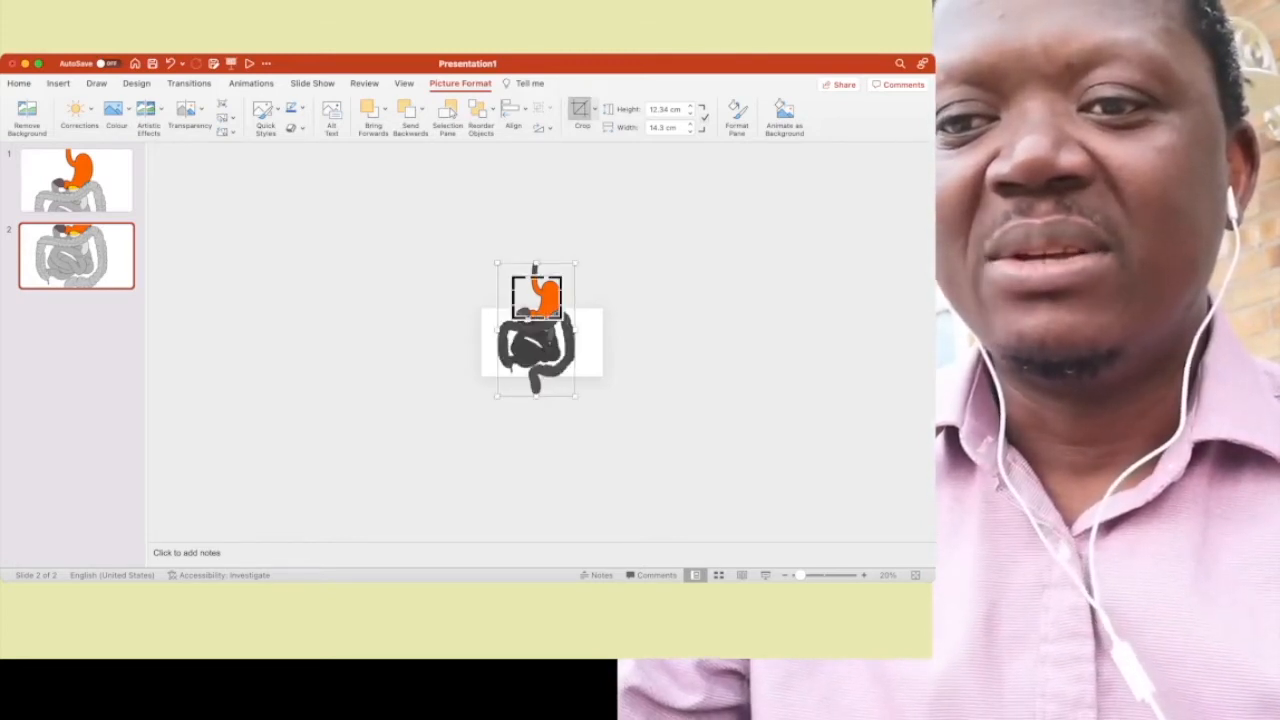
left_click_drag(537, 318, 538, 368)
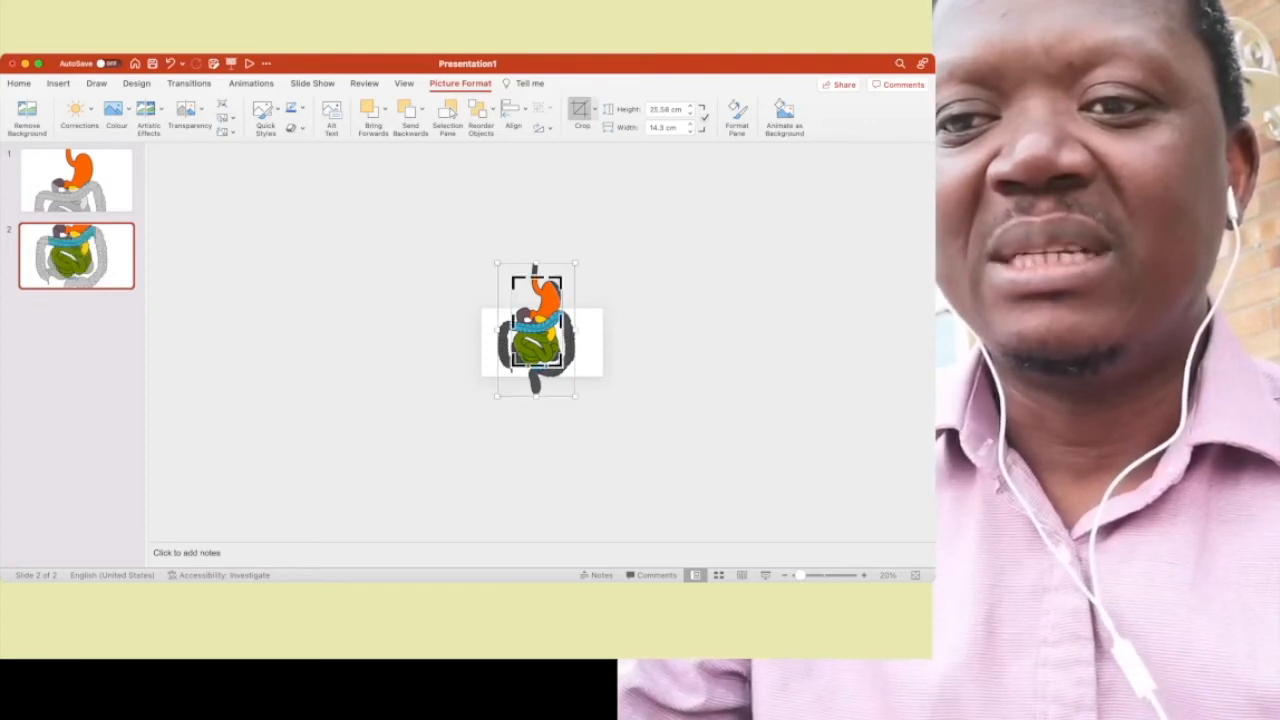
left_click_drag(537, 278, 537, 328)
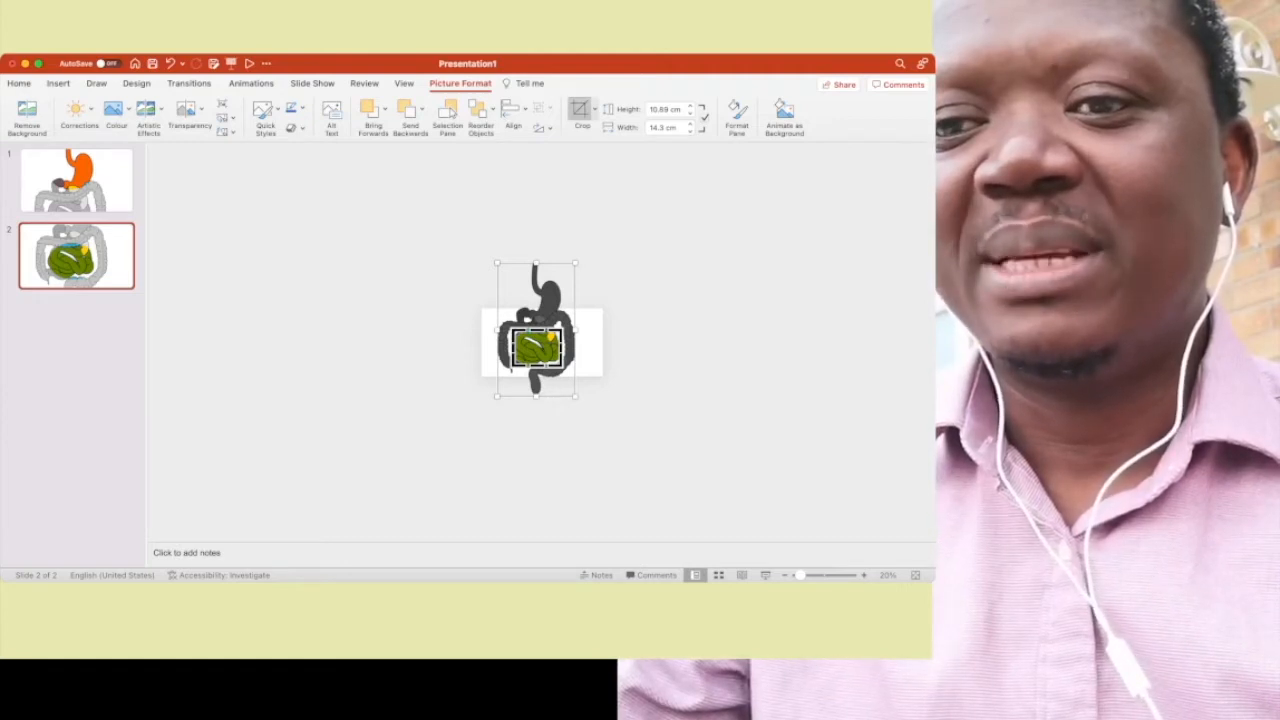
key("Escape")
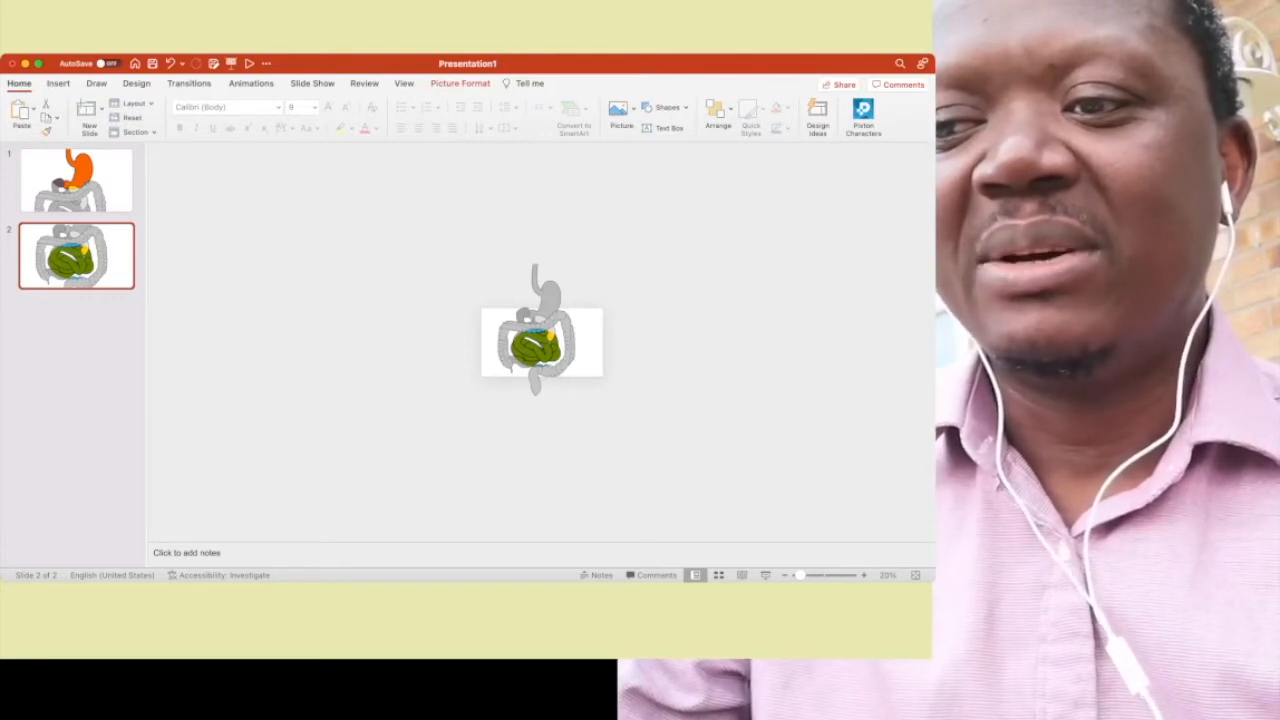
- Duplicate slide 2 and move both pictures up on the copy until their lower end sits within the slide
key("super+d")
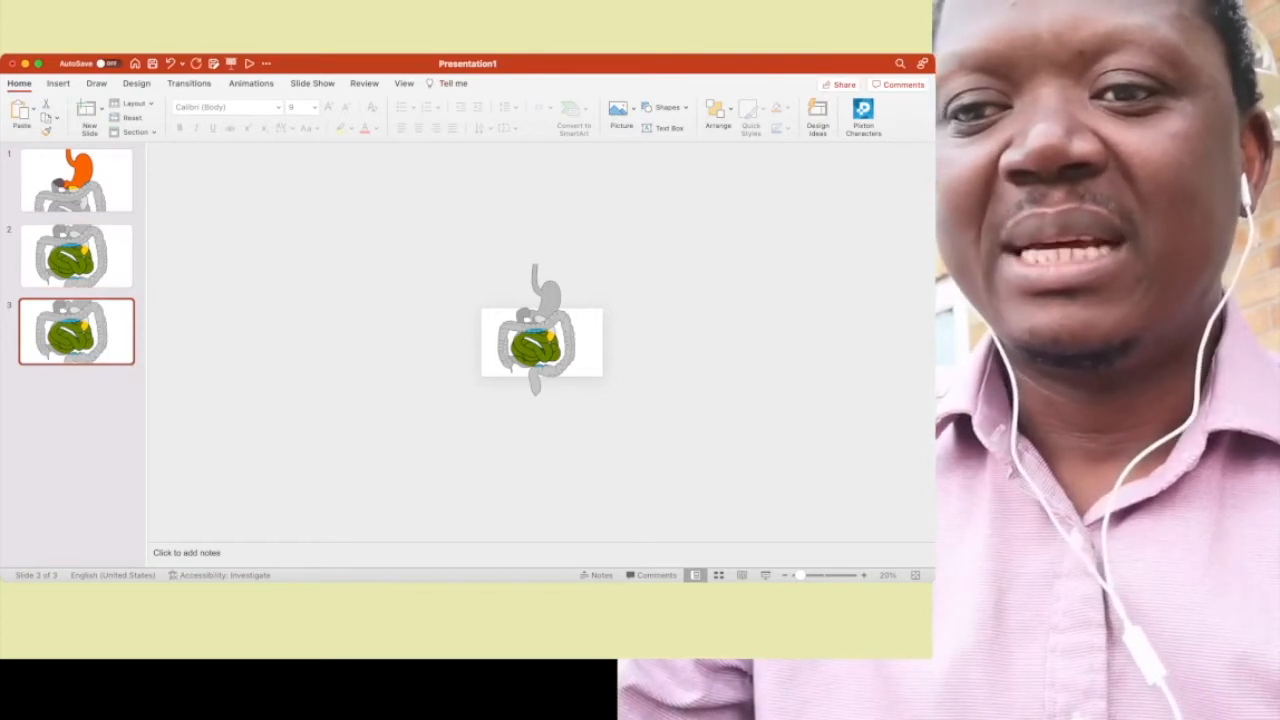
left_click_drag(609, 426, 356, 203)
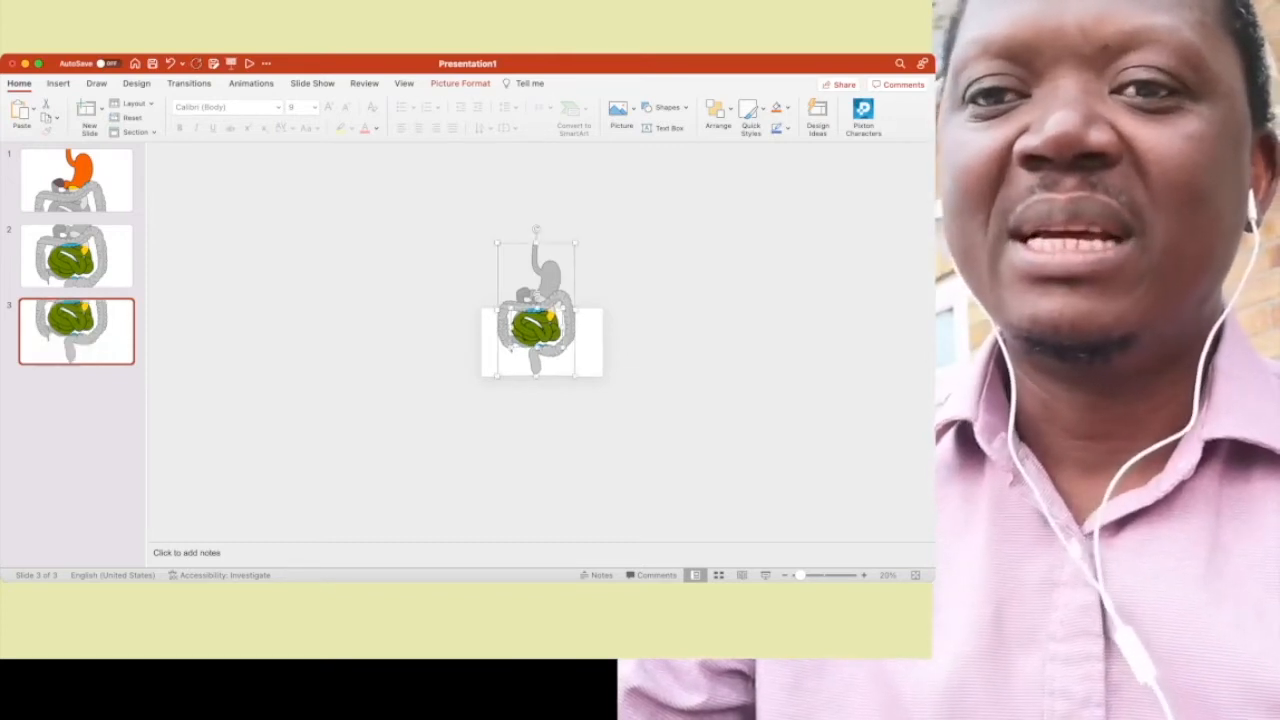
key("Escape")
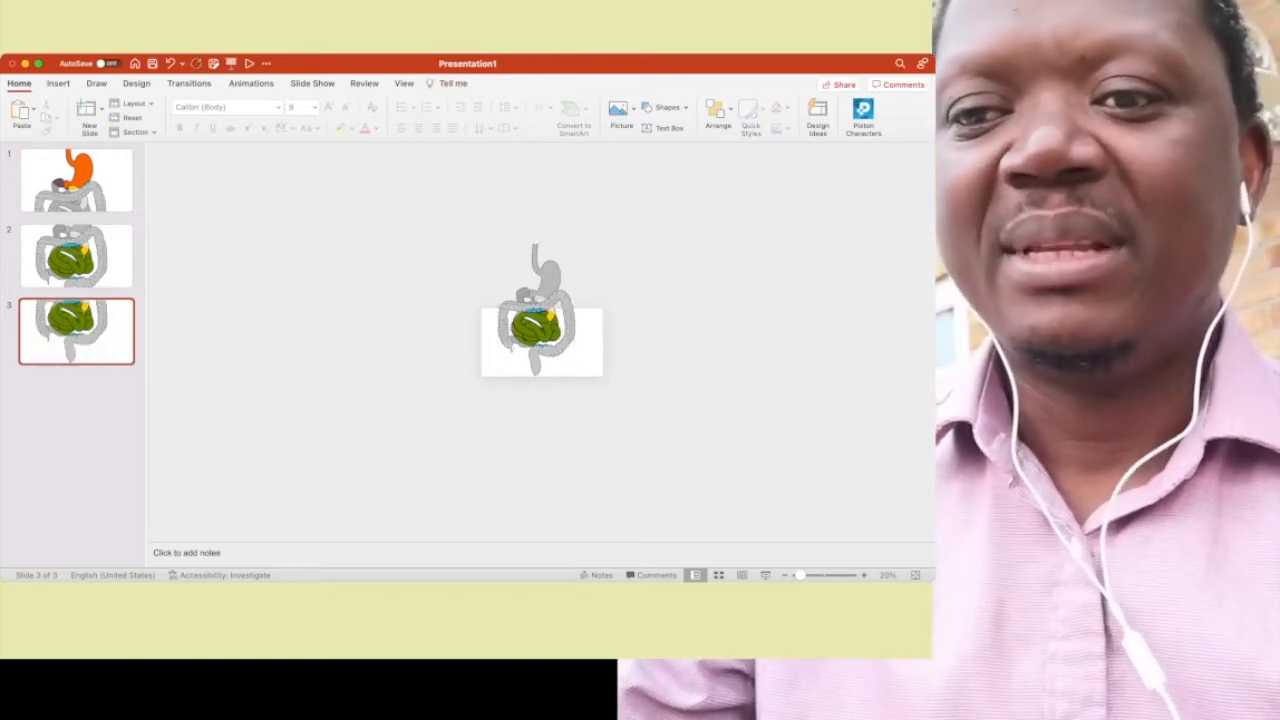
- Recrop the coloured picture on slide 3 to about 9.5 by 17.9 cm around the blue lower end of the large intestine
left_click(537, 328)
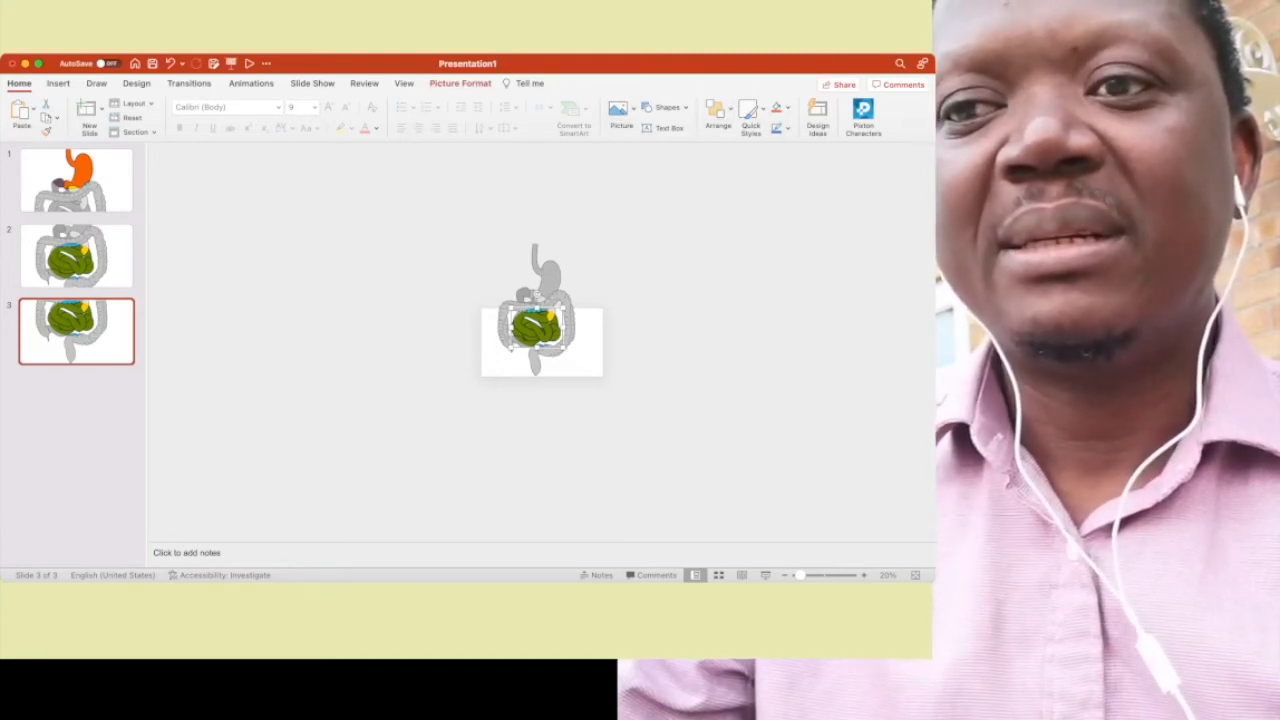
left_click(460, 84)
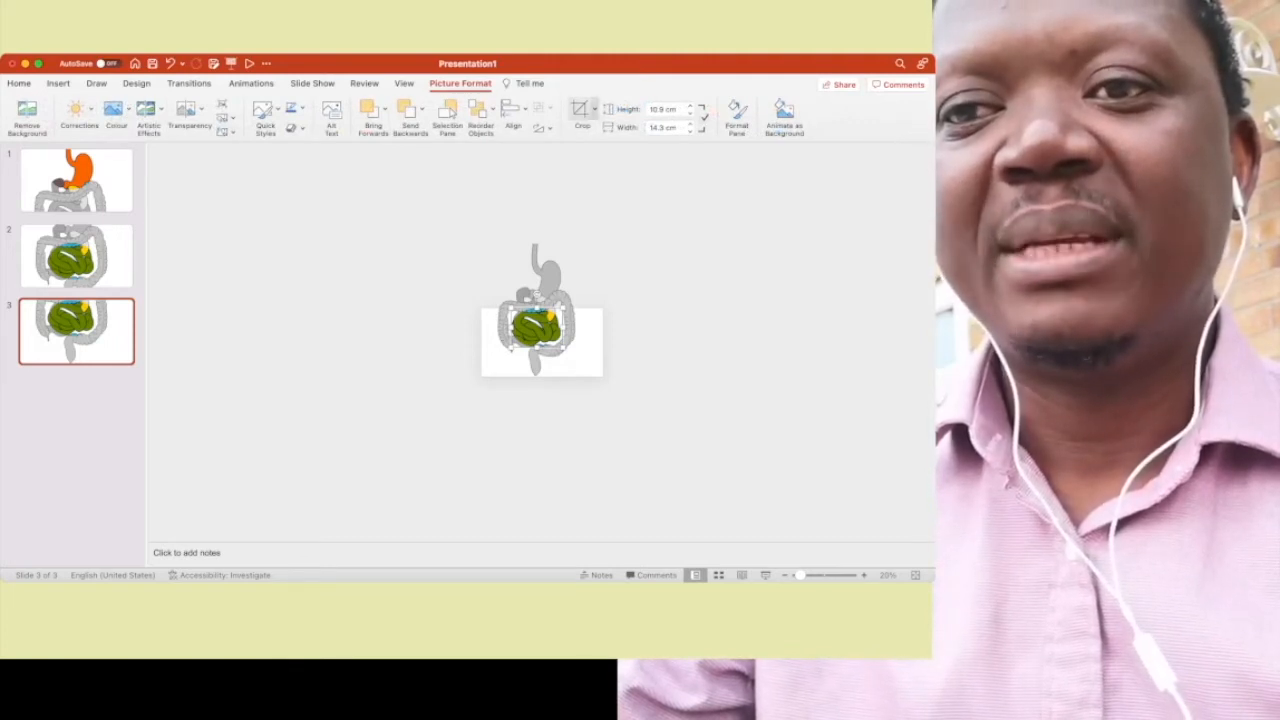
left_click(580, 110)
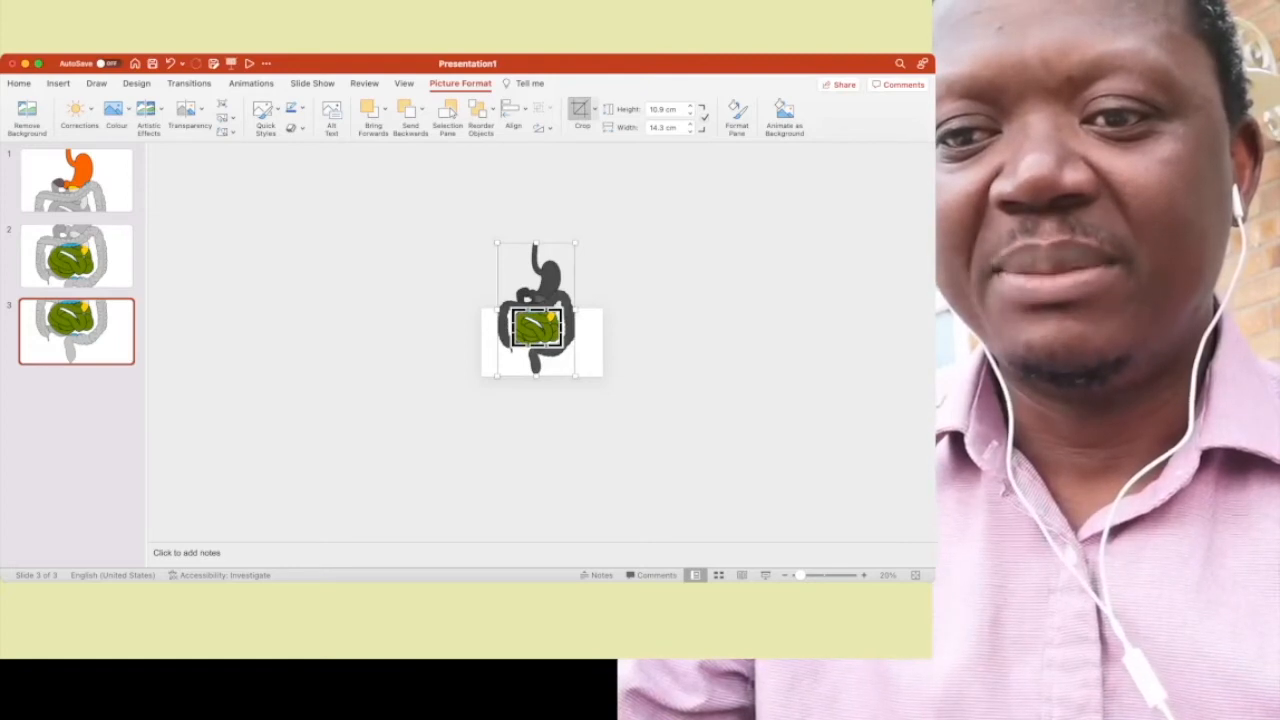
left_click_drag(562, 346, 575, 376)
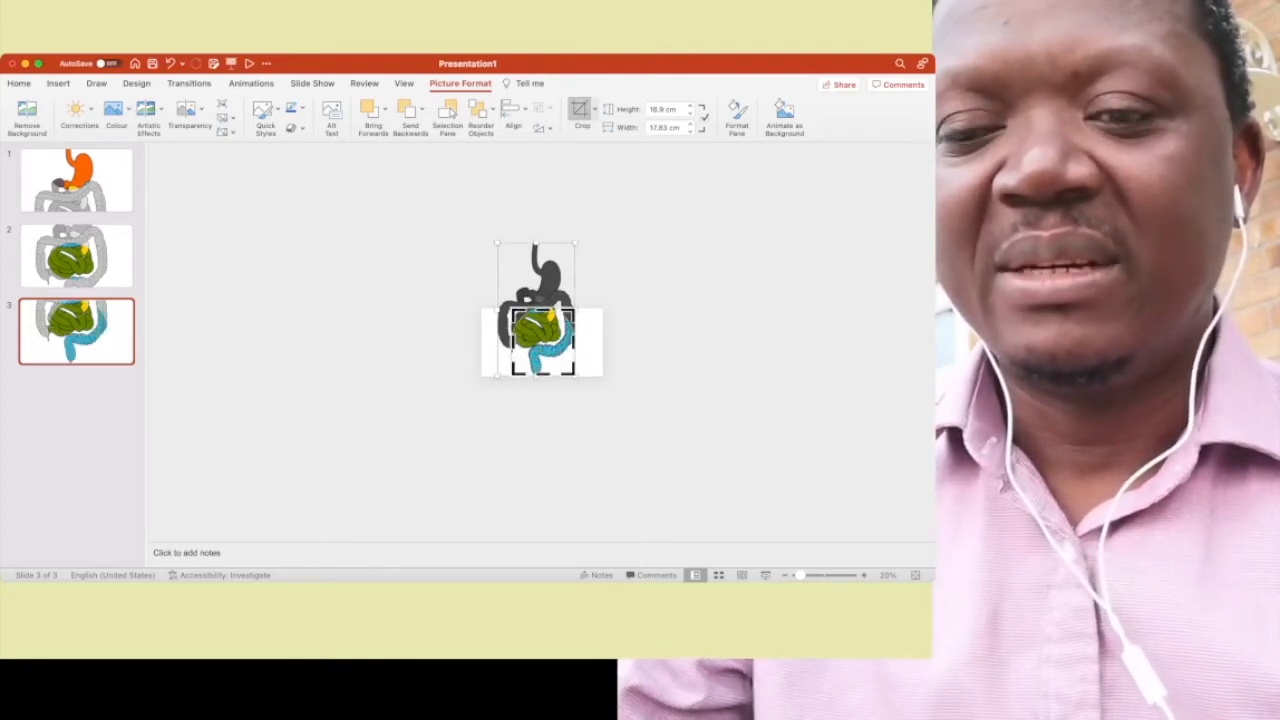
left_click_drag(513, 310, 528, 346)
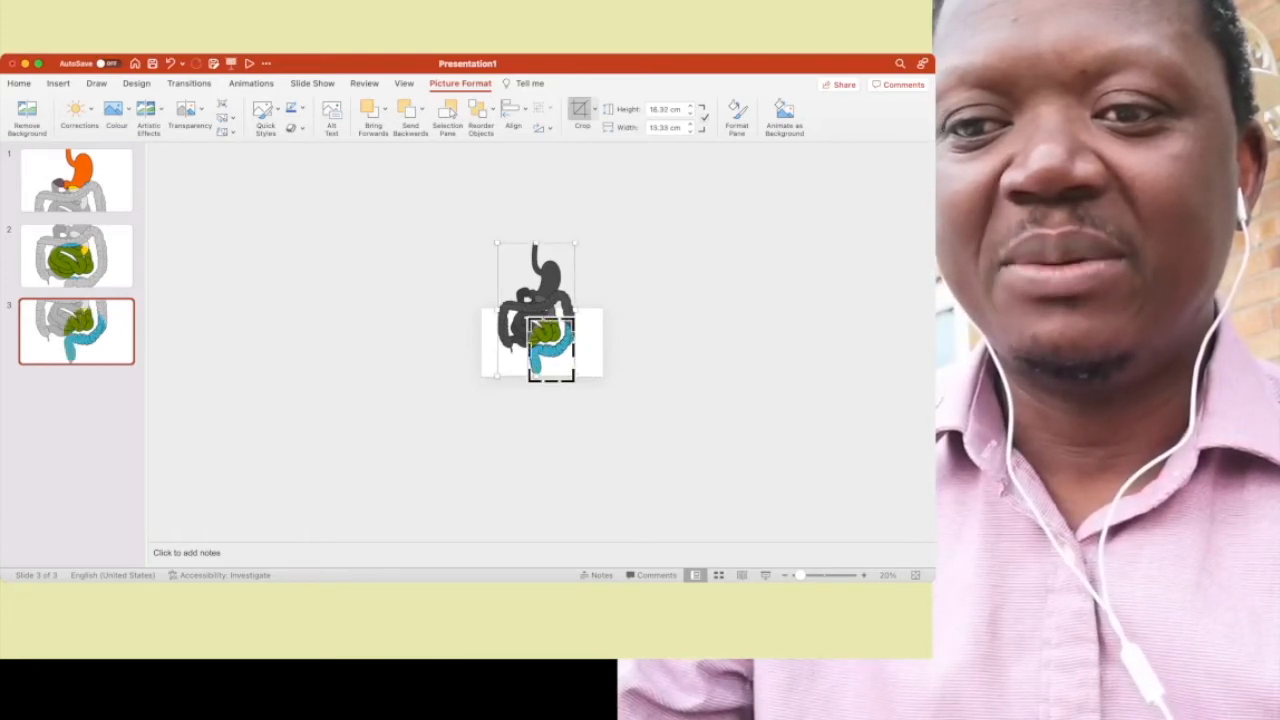
left_click_drag(574, 350, 603, 351)
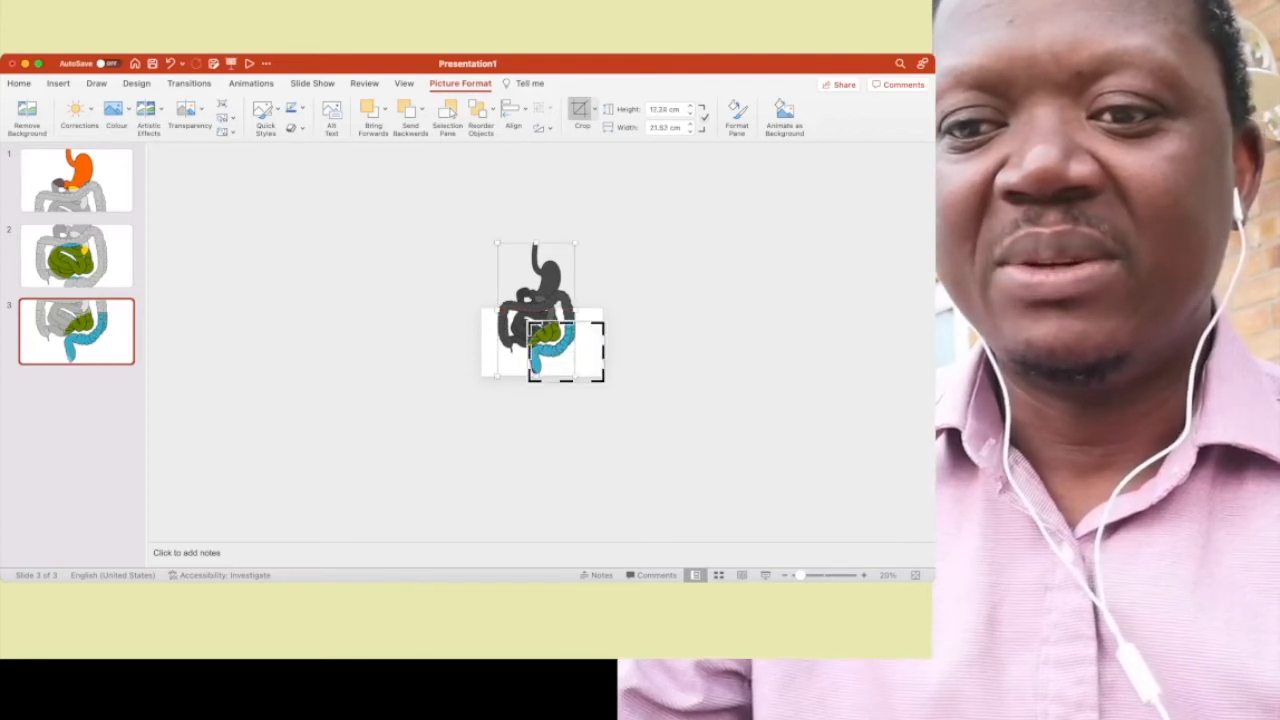
left_click_drag(603, 381, 585, 375)
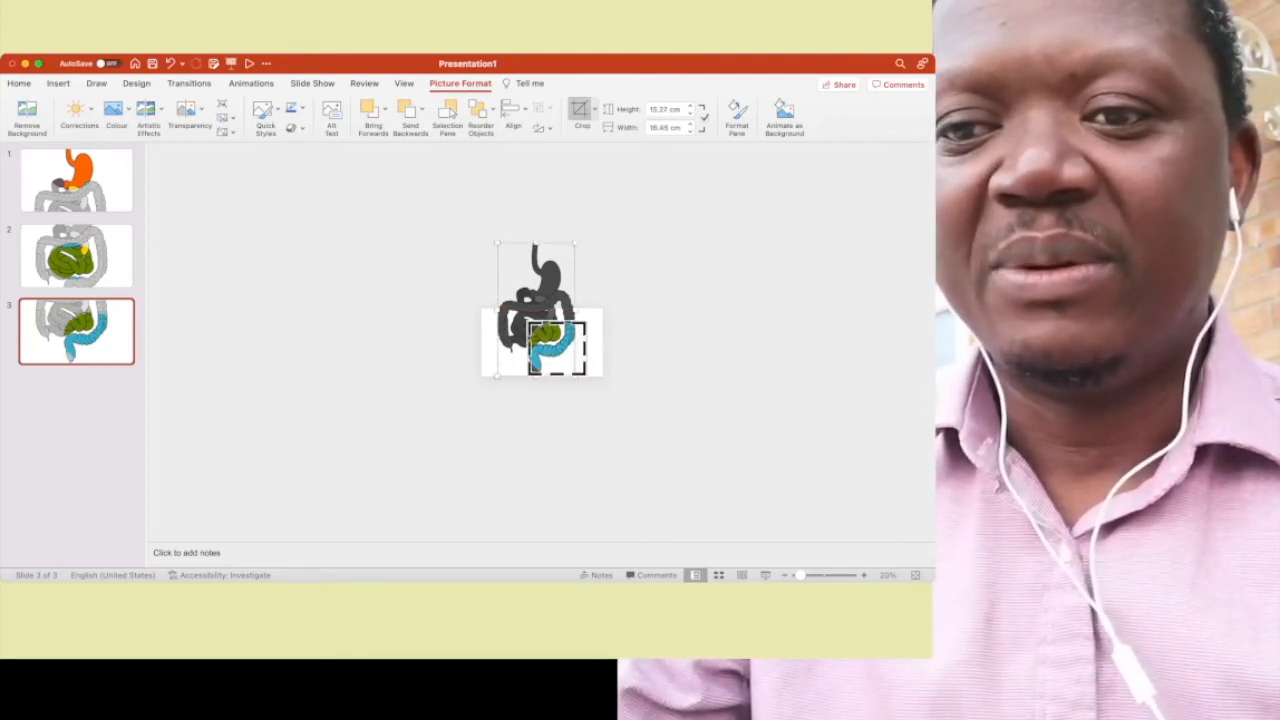
left_click_drag(530, 323, 528, 359)
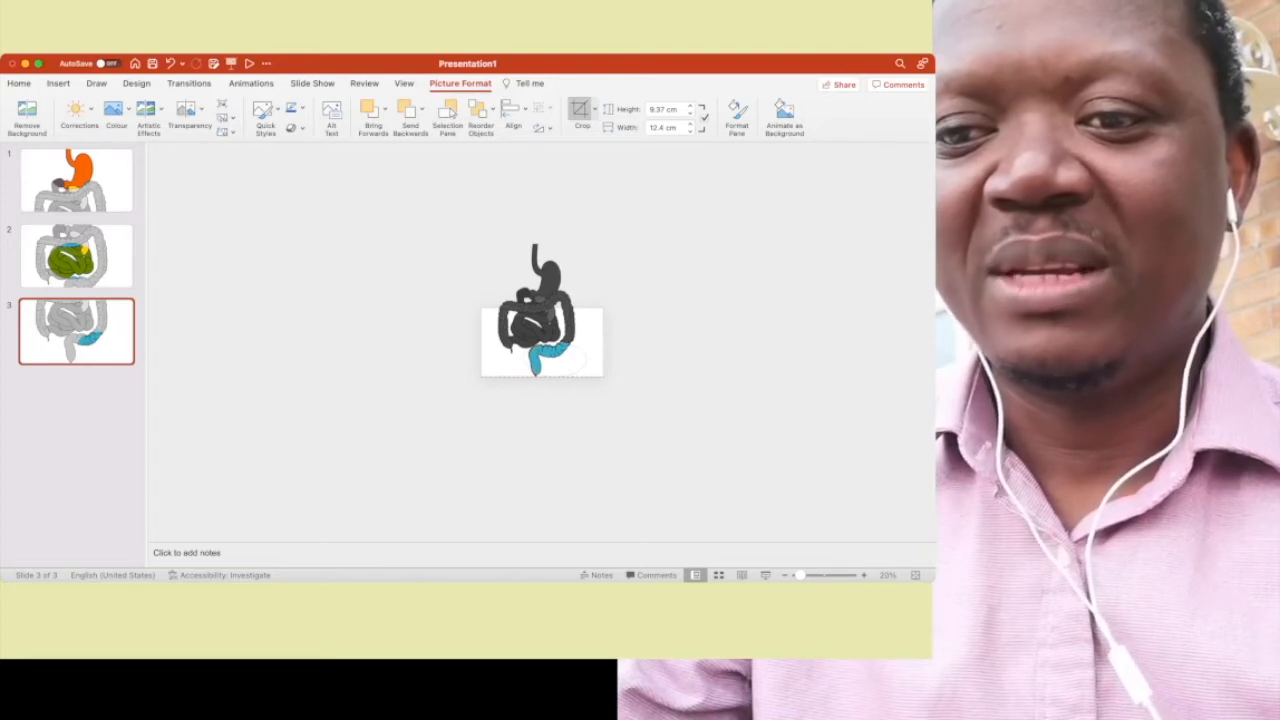
left_click_drag(524, 359, 523, 359)
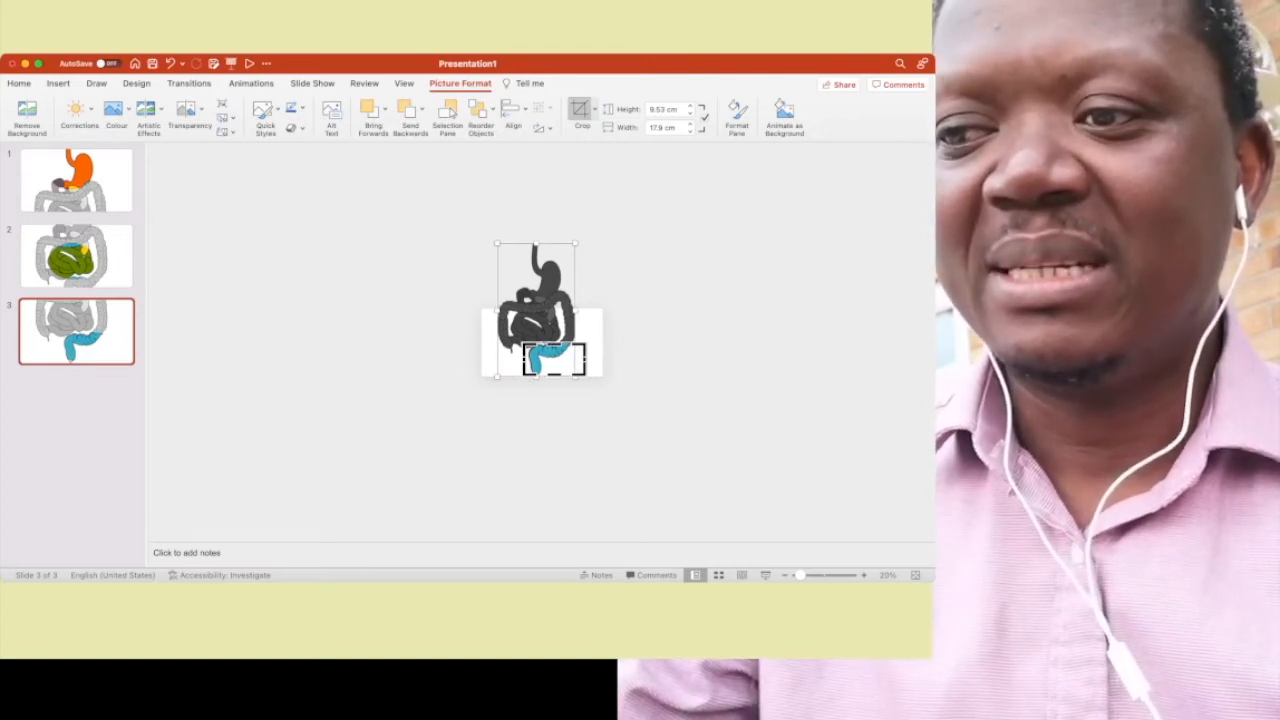
left_click(640, 400)
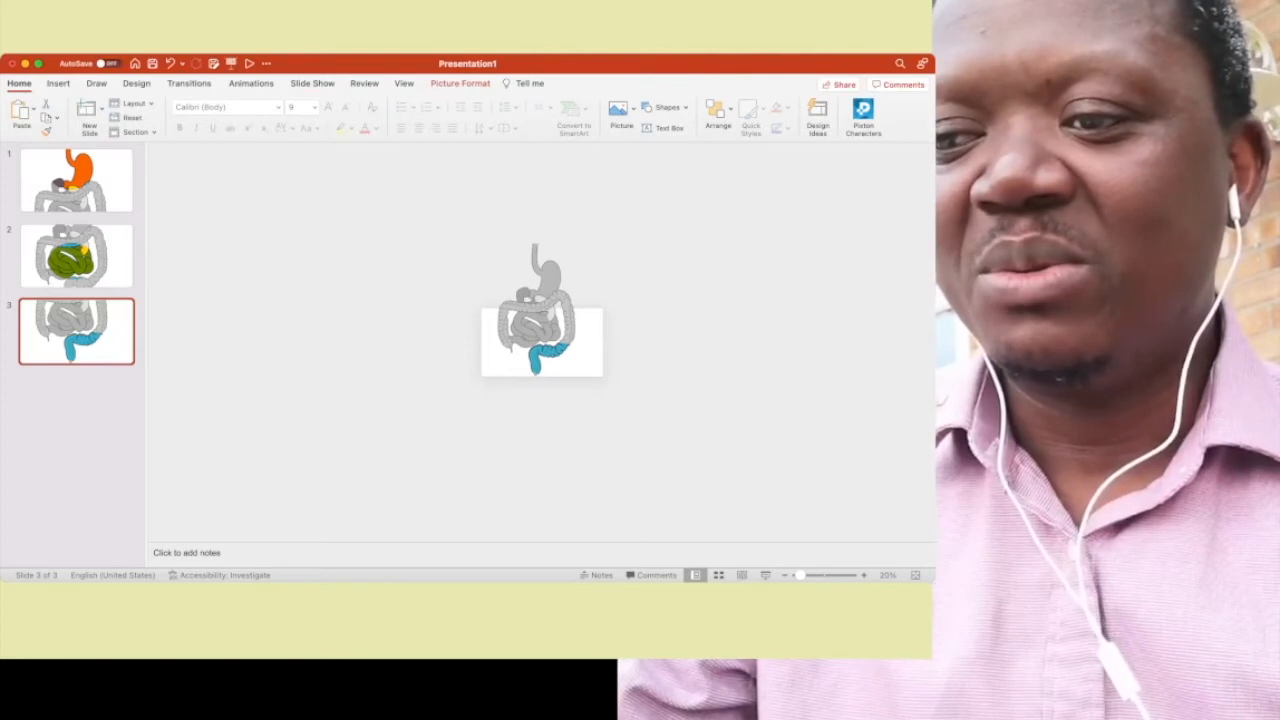
- Duplicate slide 3
key("super+d")
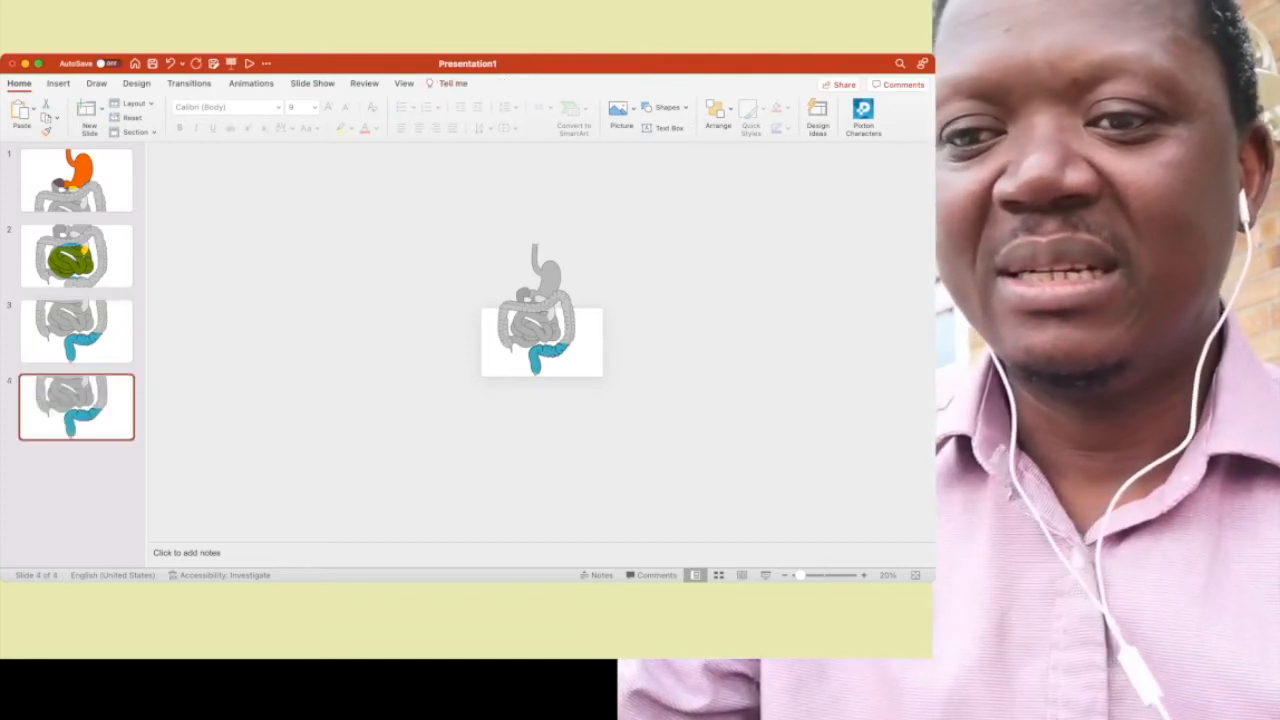
left_click_drag(600, 408, 451, 205)
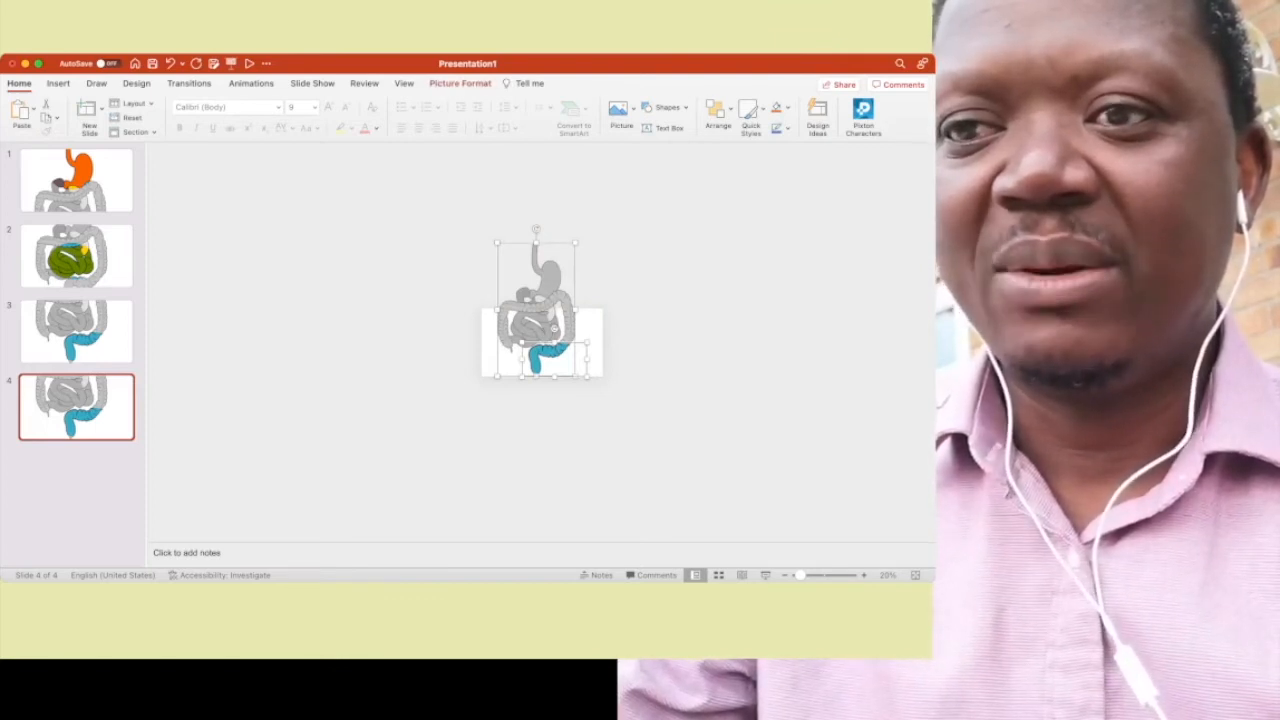
left_click(460, 84)
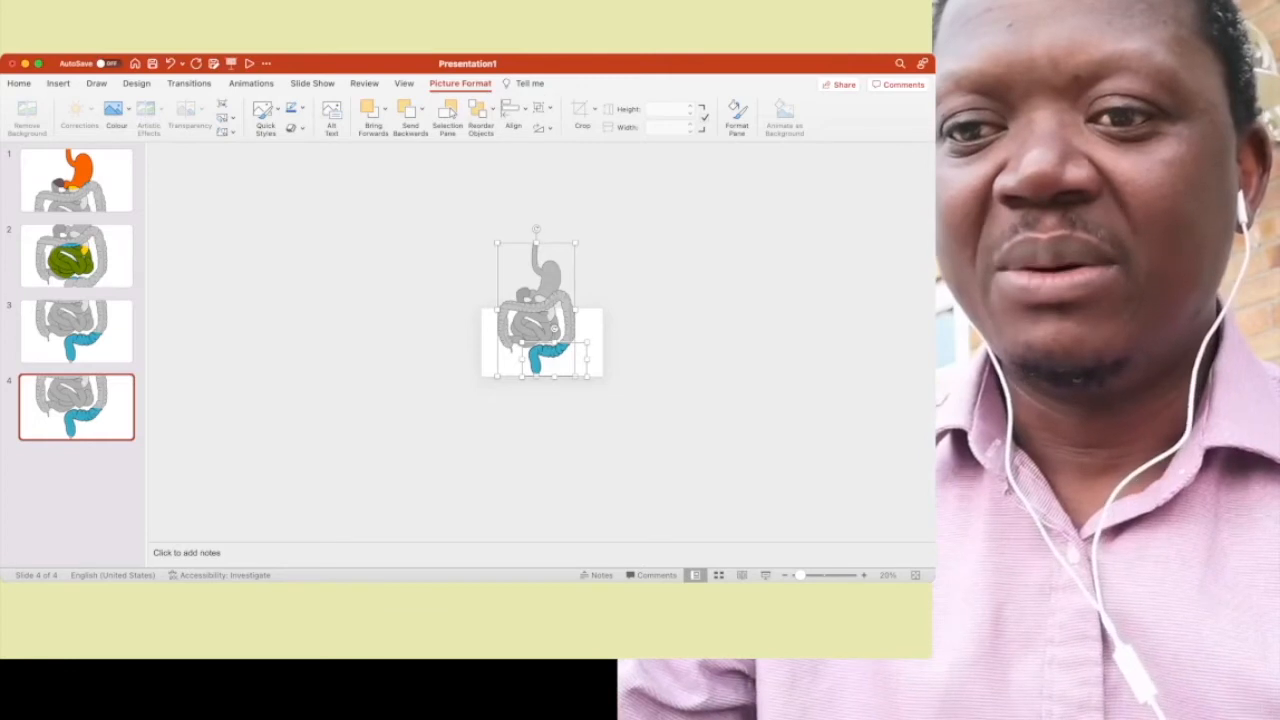
key("Escape")
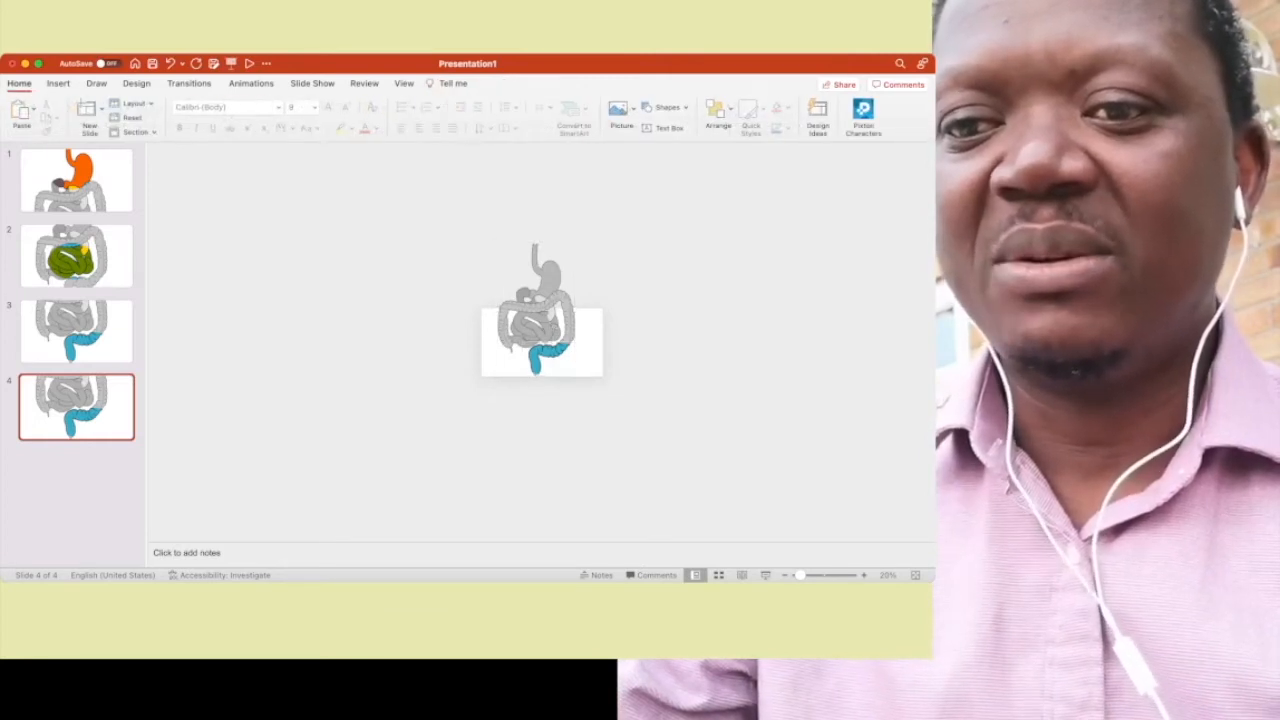
- Expand the crop of the coloured picture on slide 4 to reveal the entire coloured digestive system
left_click(550, 352)
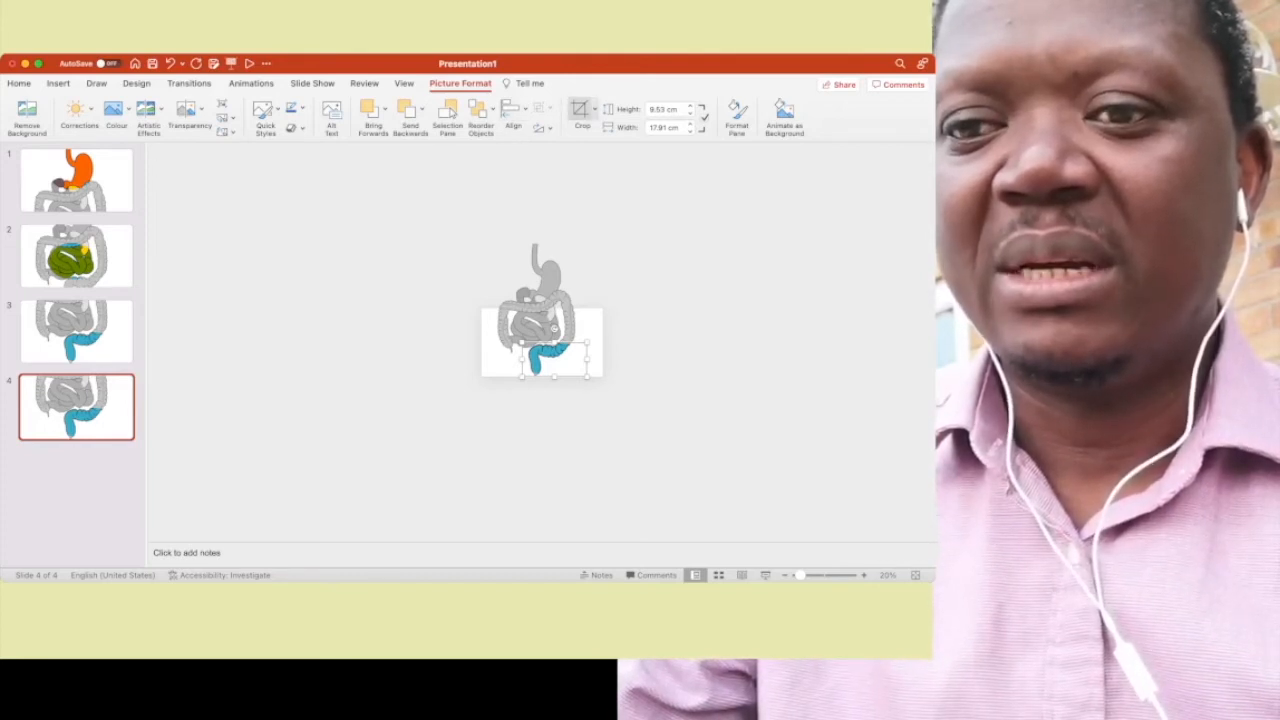
left_click(580, 110)
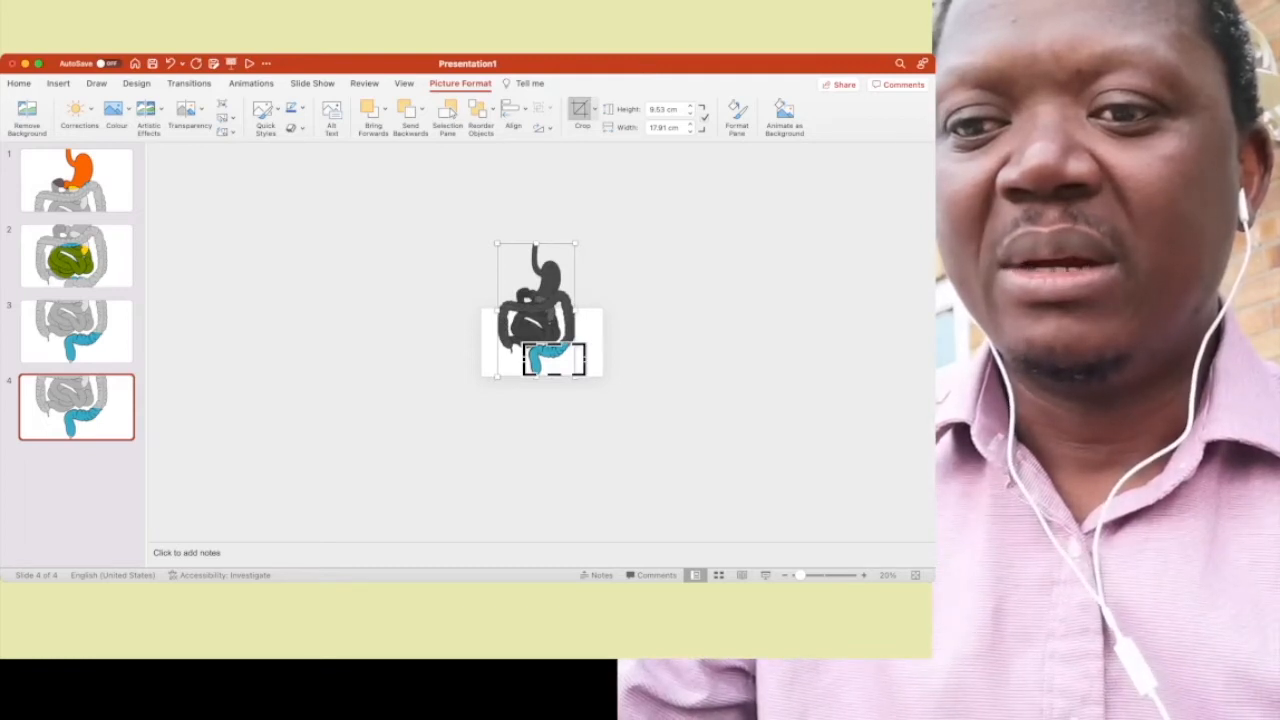
left_click_drag(525, 345, 483, 237)
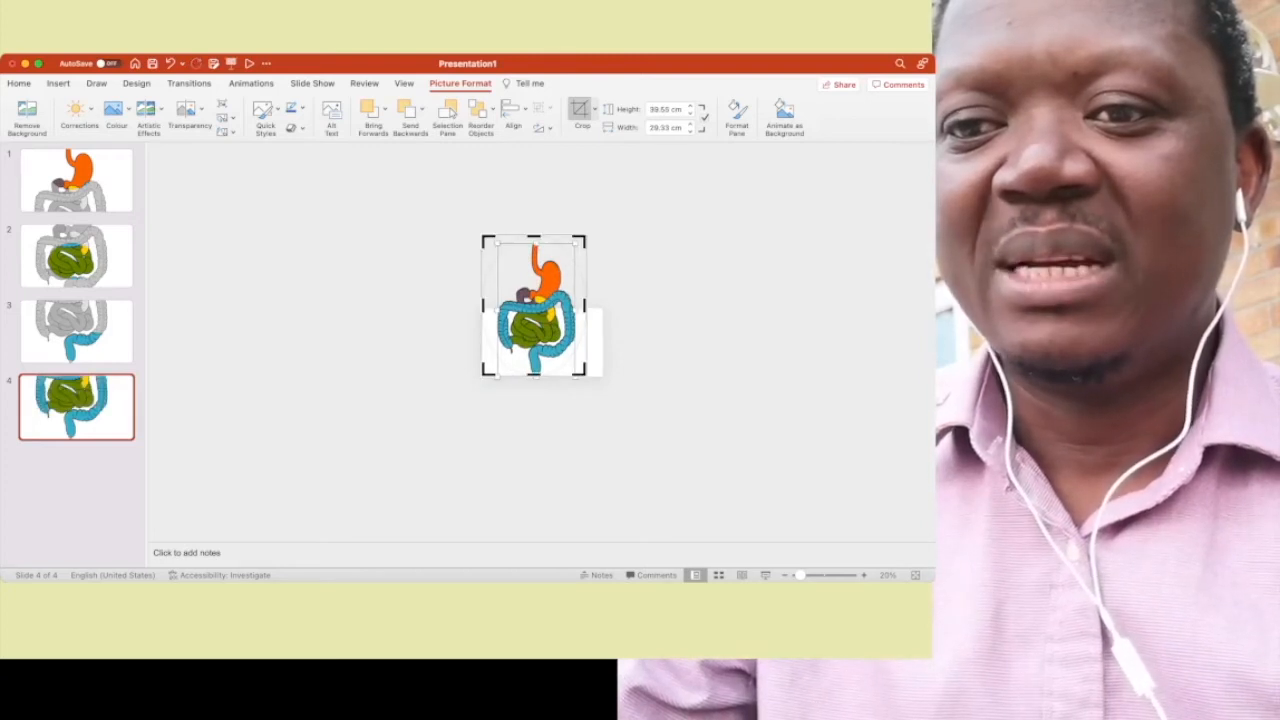
key("Escape")
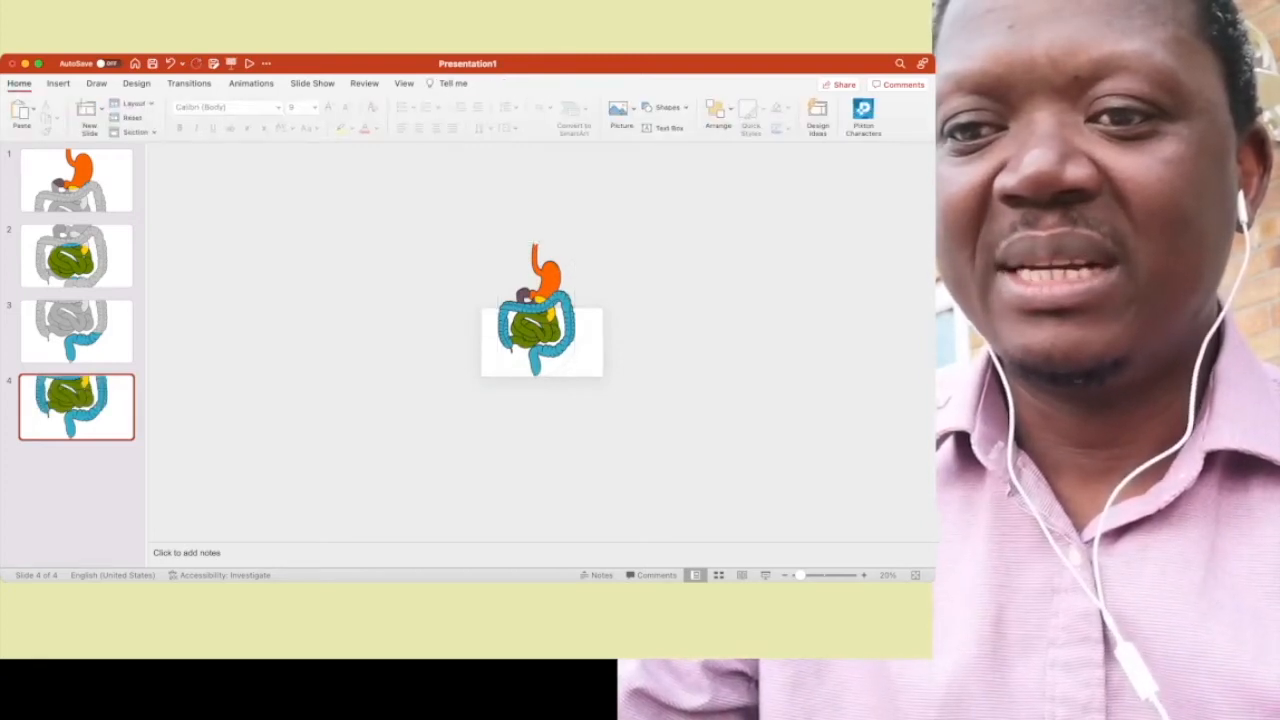
- Scale both pictures on slide 4 down to fit inside the slide and return to slide 1
left_click_drag(640, 410, 432, 217)
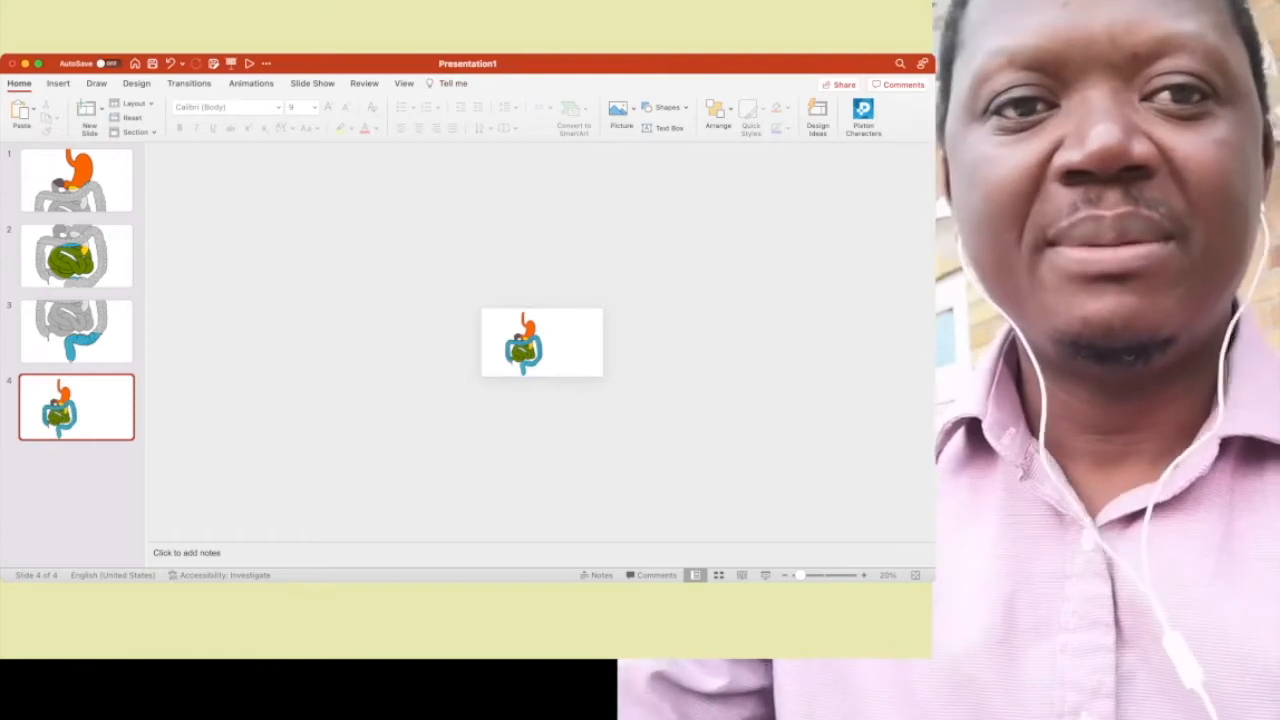
left_click(76, 181)
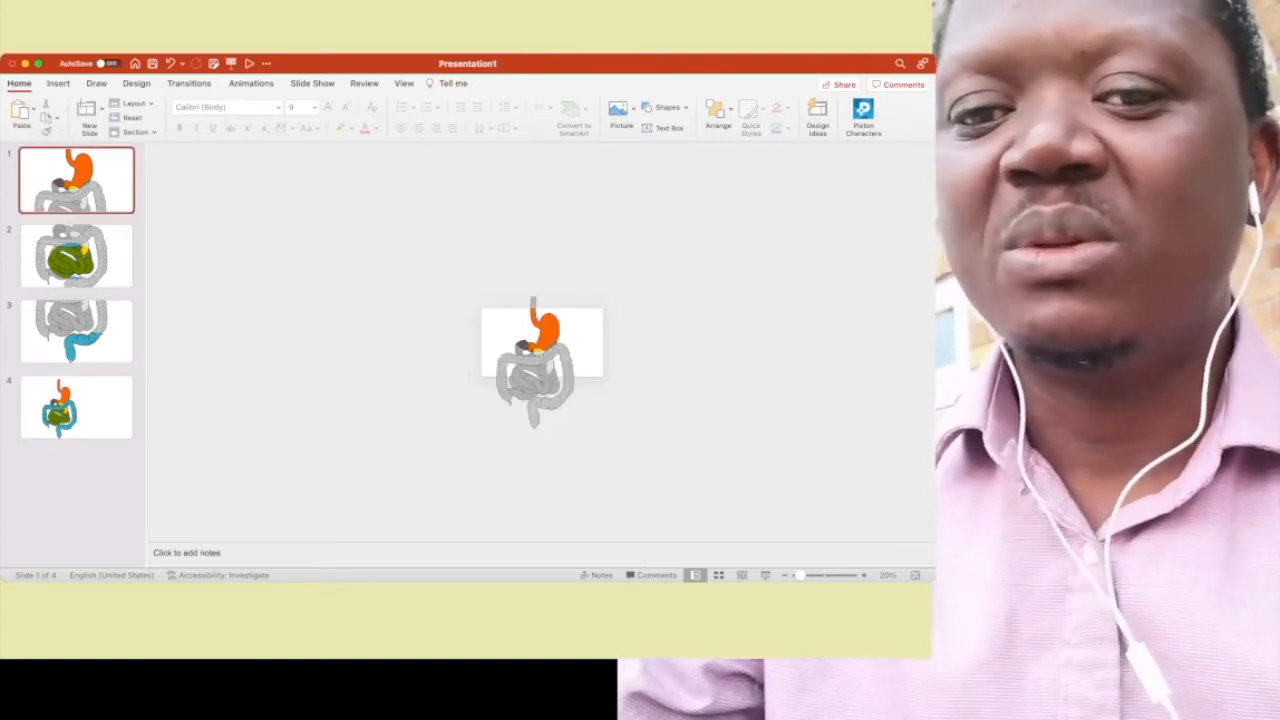
- Add a text box reading "Stomach" beside the orange stomach on slide 1
scroll(542, 342, "up", 5)
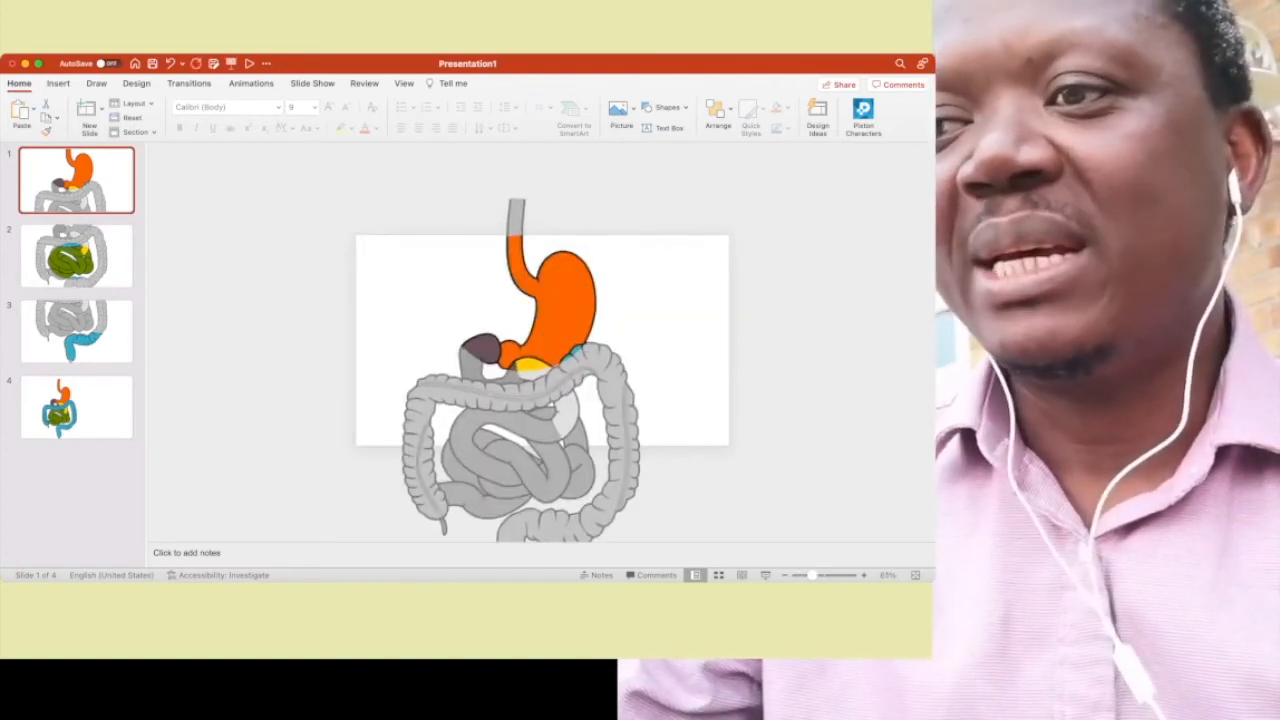
left_click(58, 83)
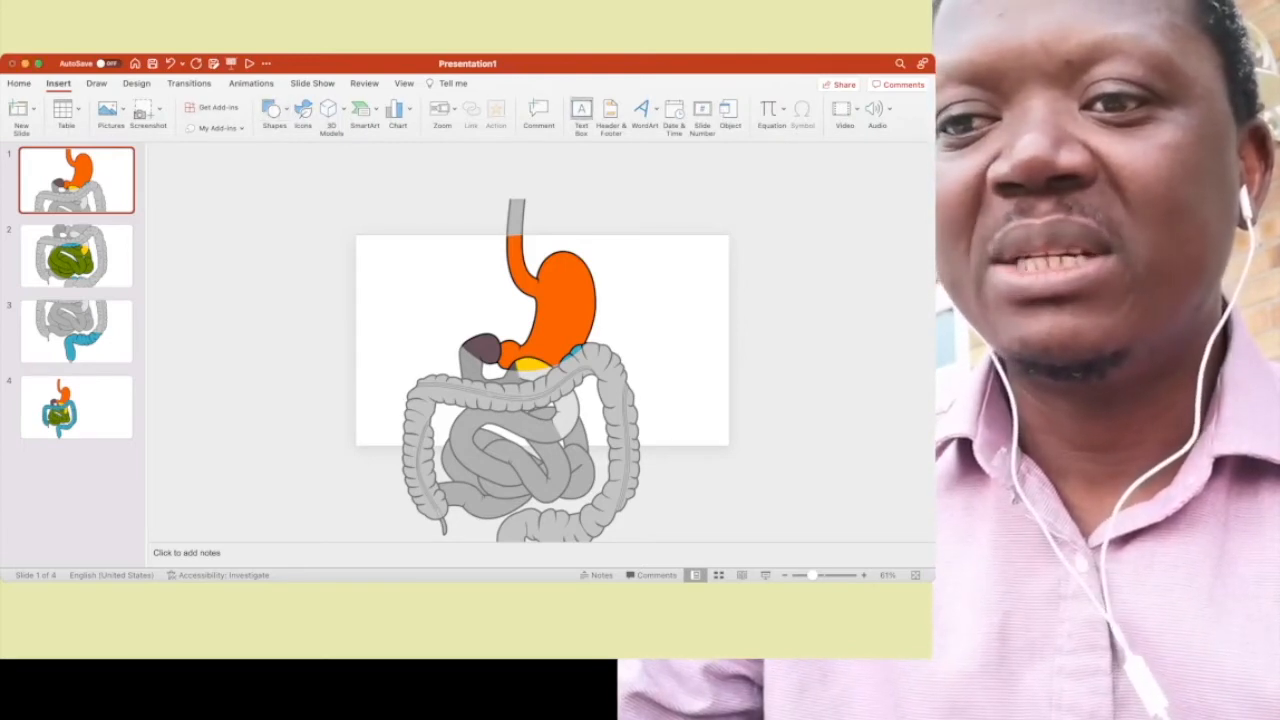
left_click_drag(430, 272, 548, 300)
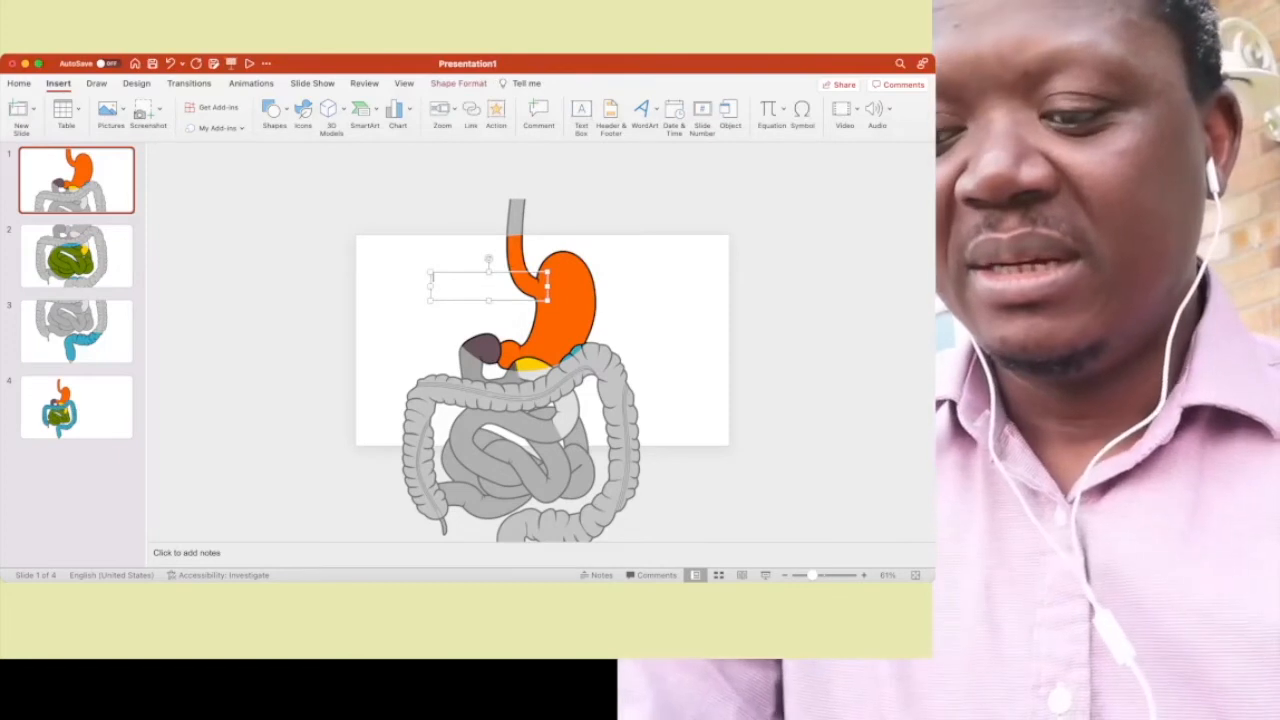
type("Stomach")
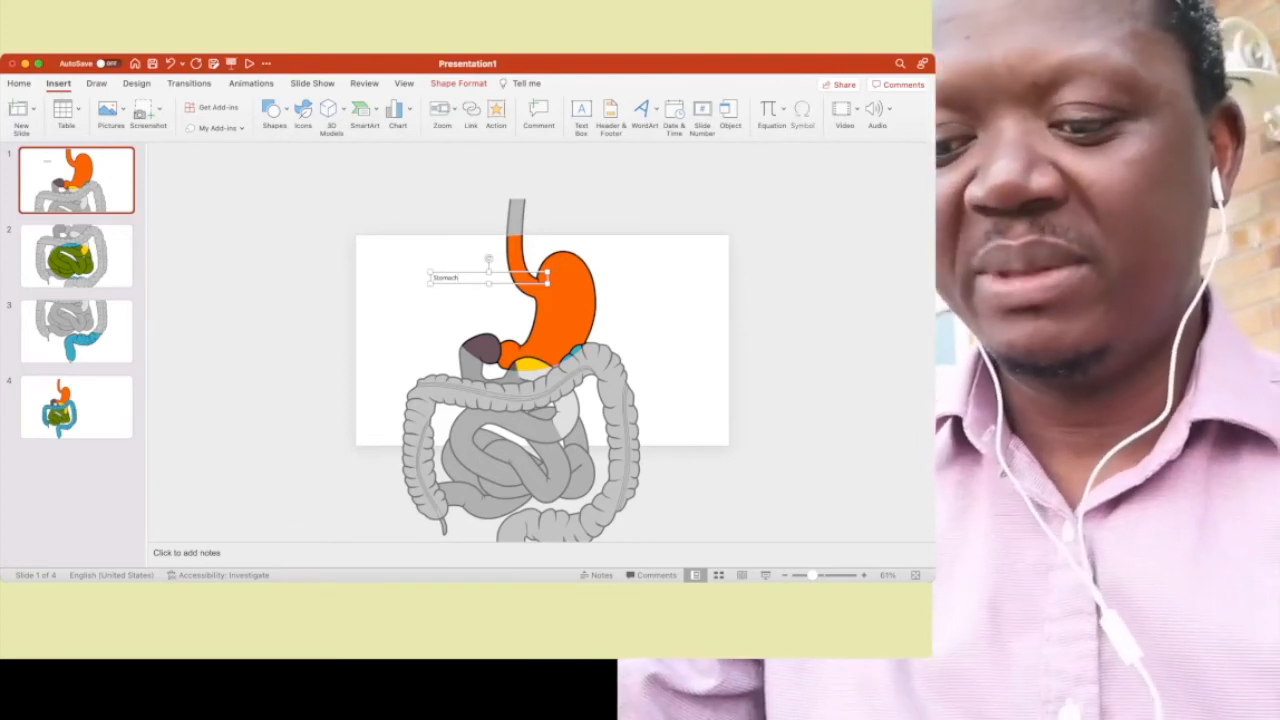
- Paste a copy of the stomach label onto slide 2 and move it down to the upper edge of the green small intestine
left_click(77, 256)
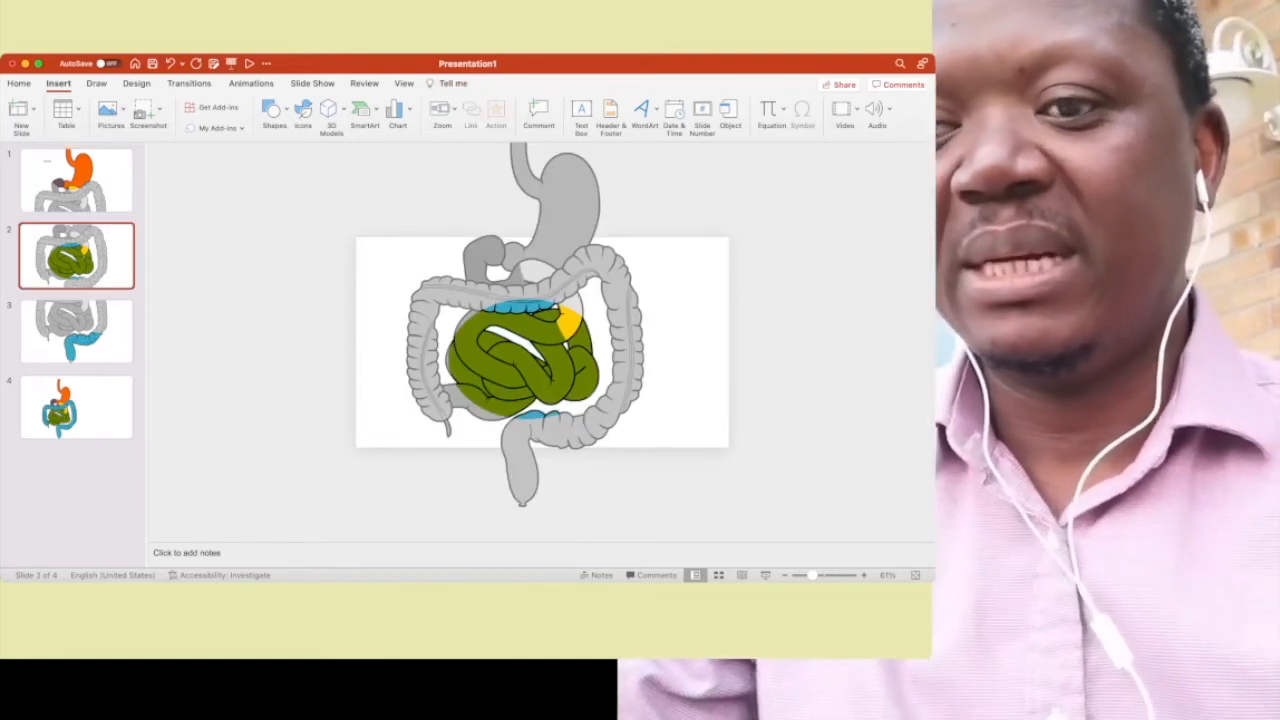
left_click(555, 293)
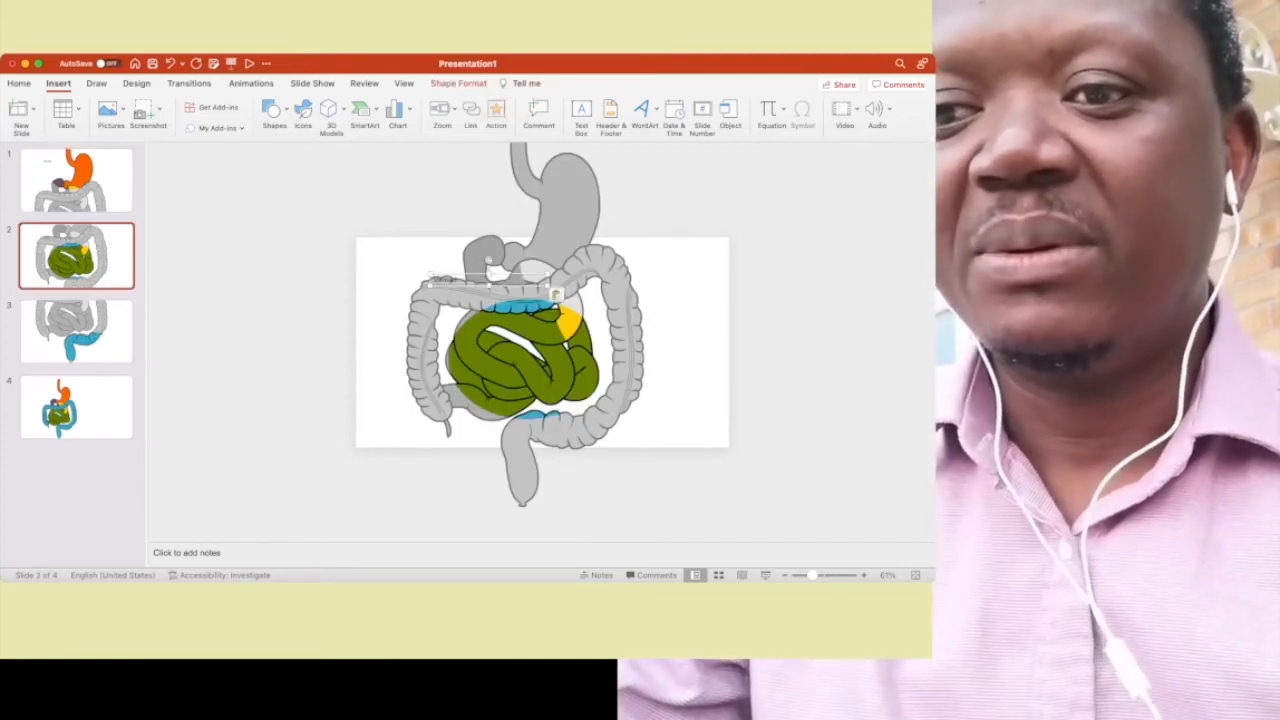
left_click_drag(460, 285, 462, 314)
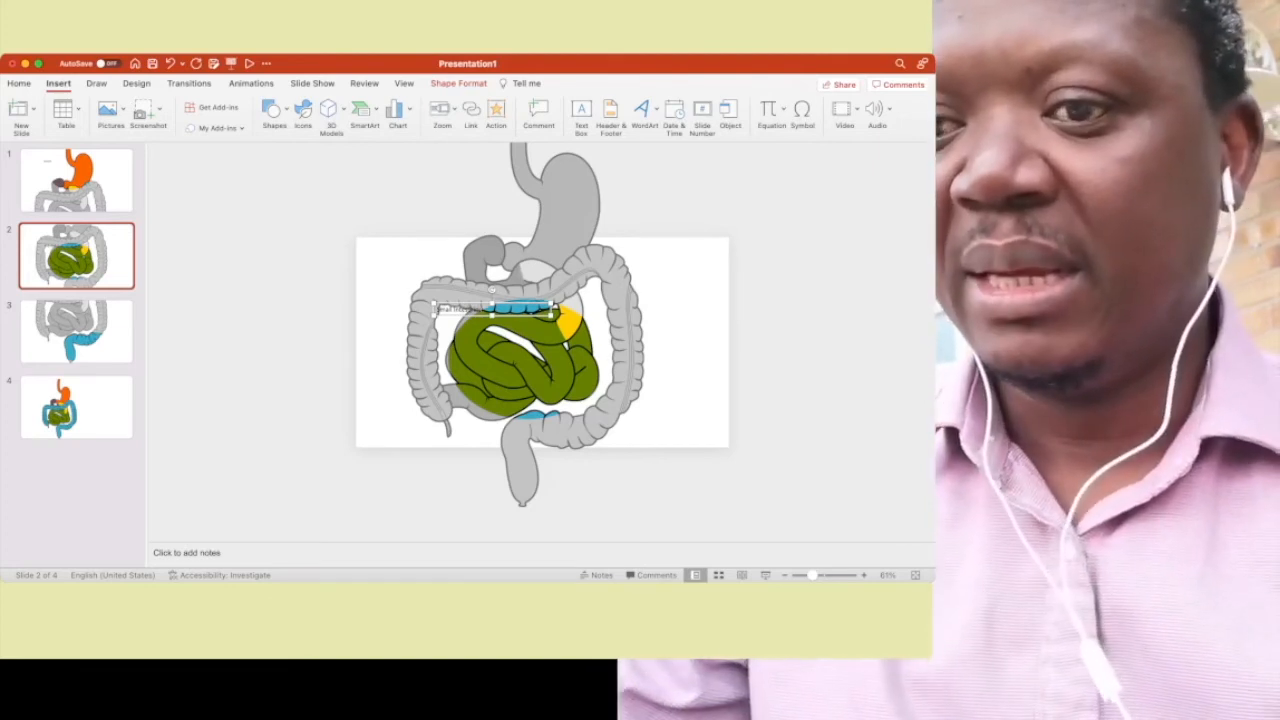
- Paste the label onto slide 3 and move it down to just above the blue lower end of the large intestine
left_click(76, 331)
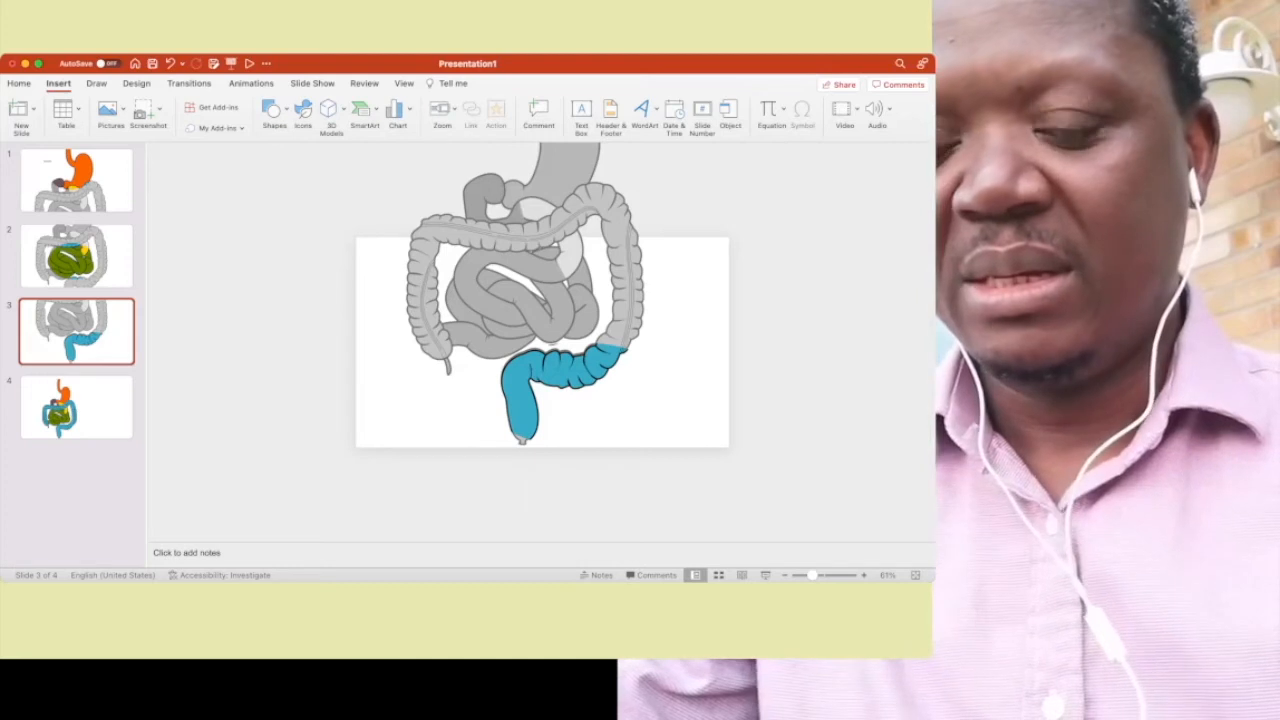
key("super+v")
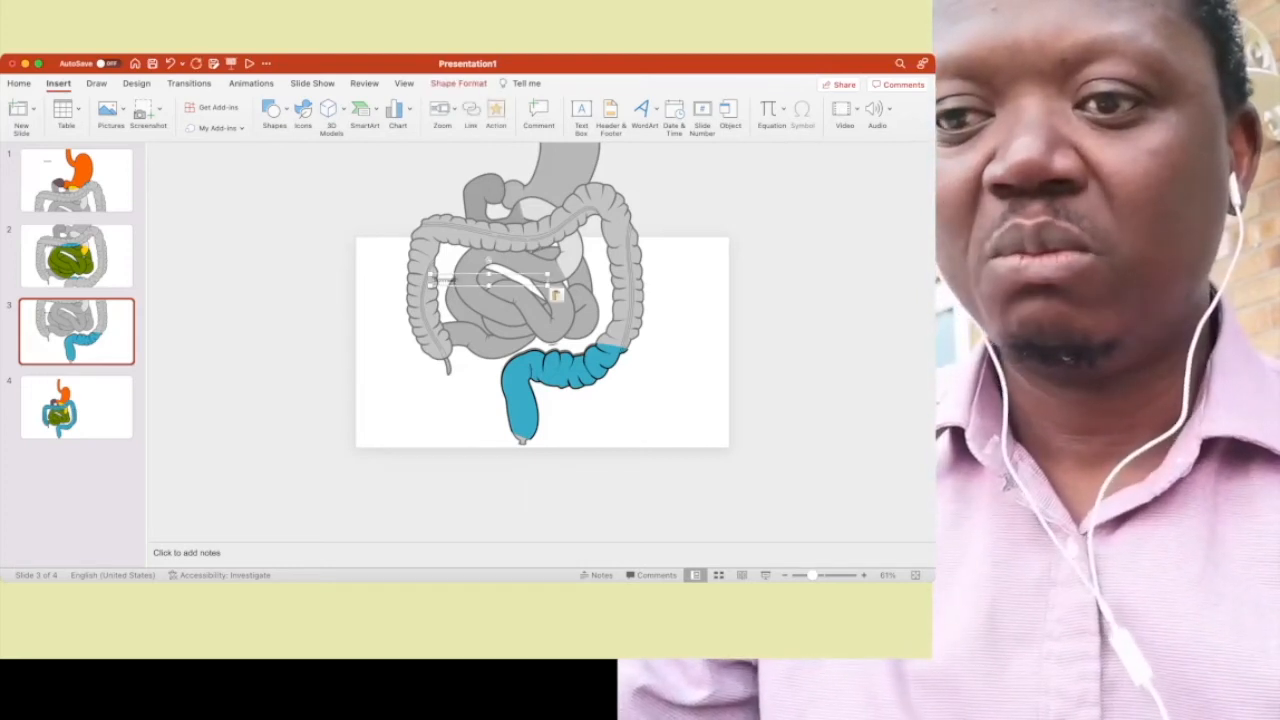
left_click_drag(438, 281, 476, 324)
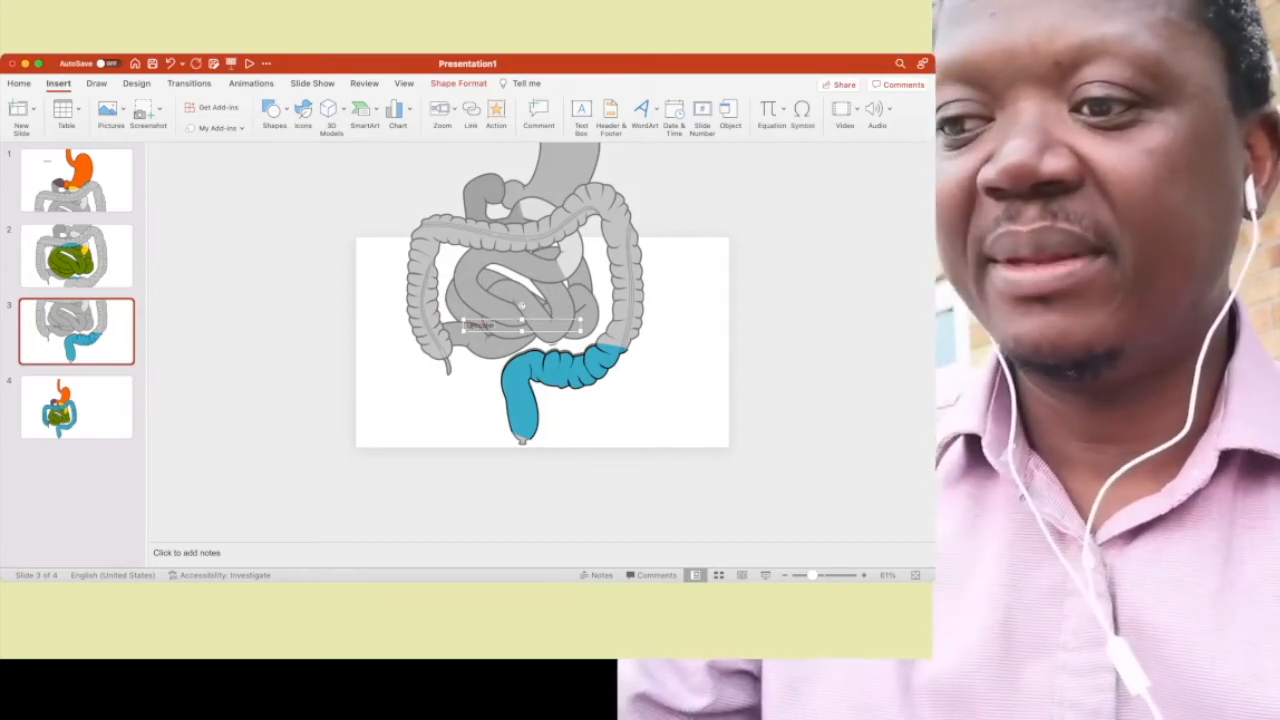
- Paste the label onto slide 4 and change its text to "GIT"
left_click(76, 407)
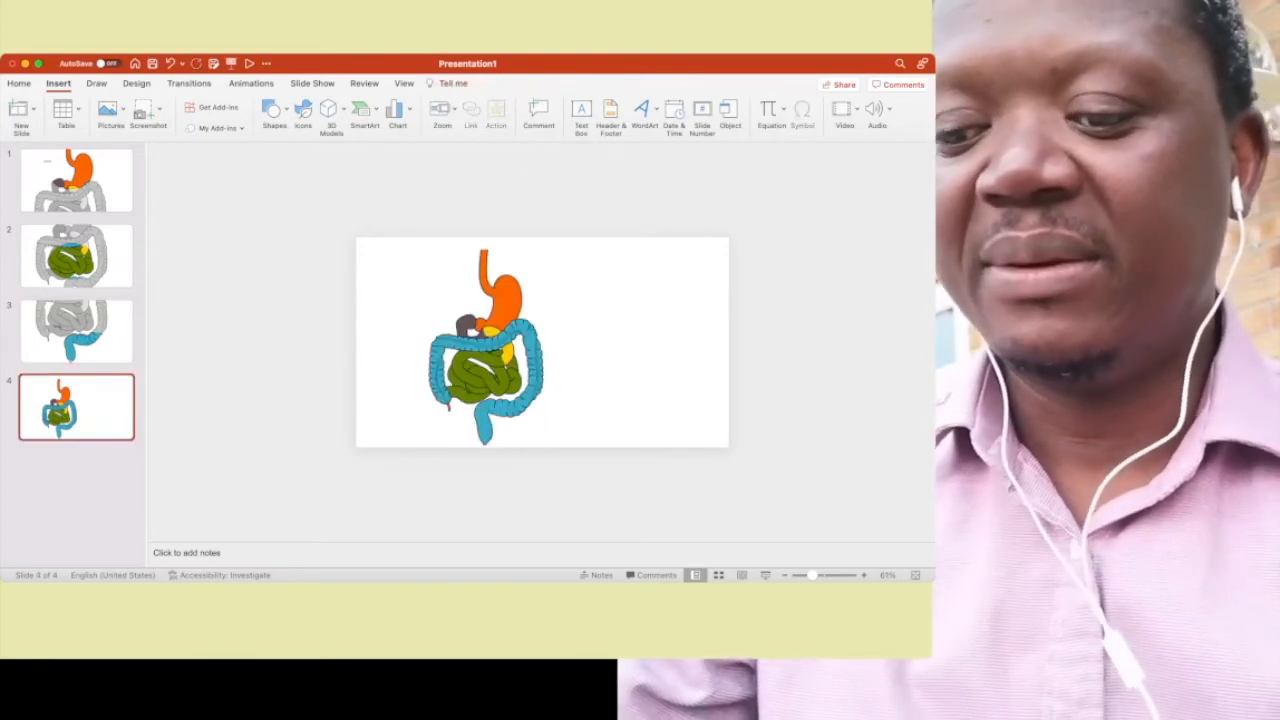
key("super+v")
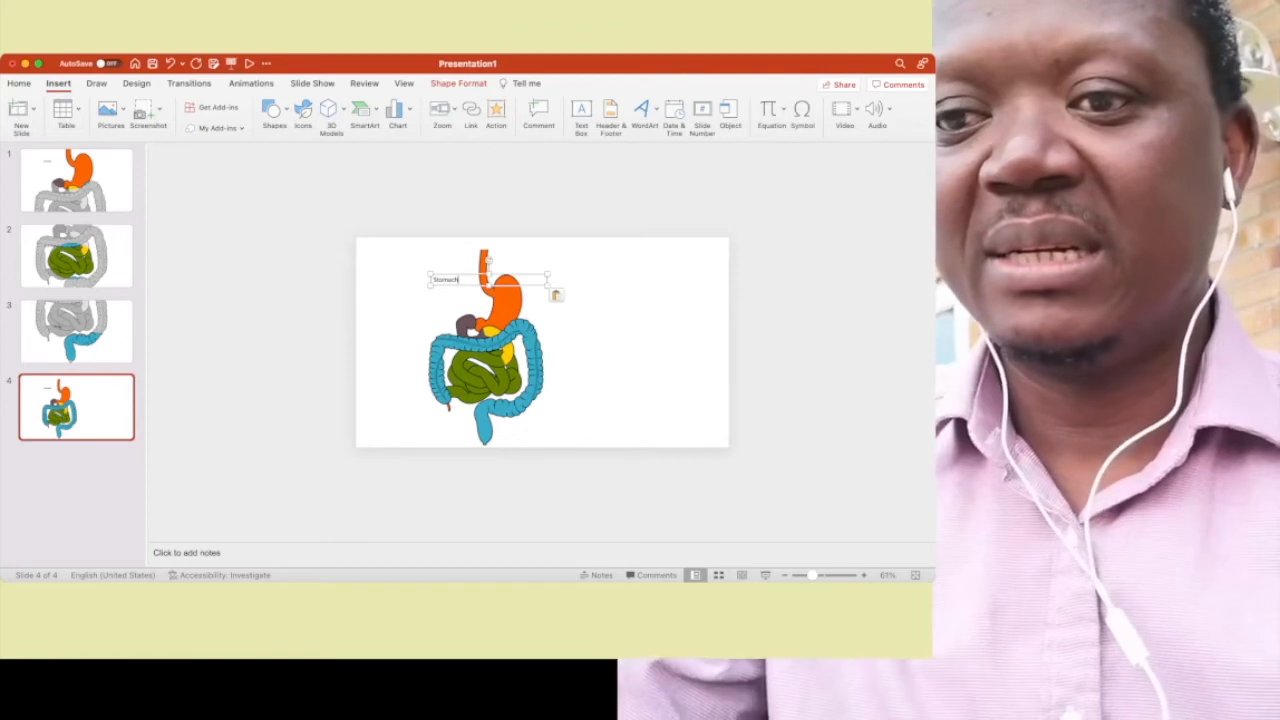
key("super+a")
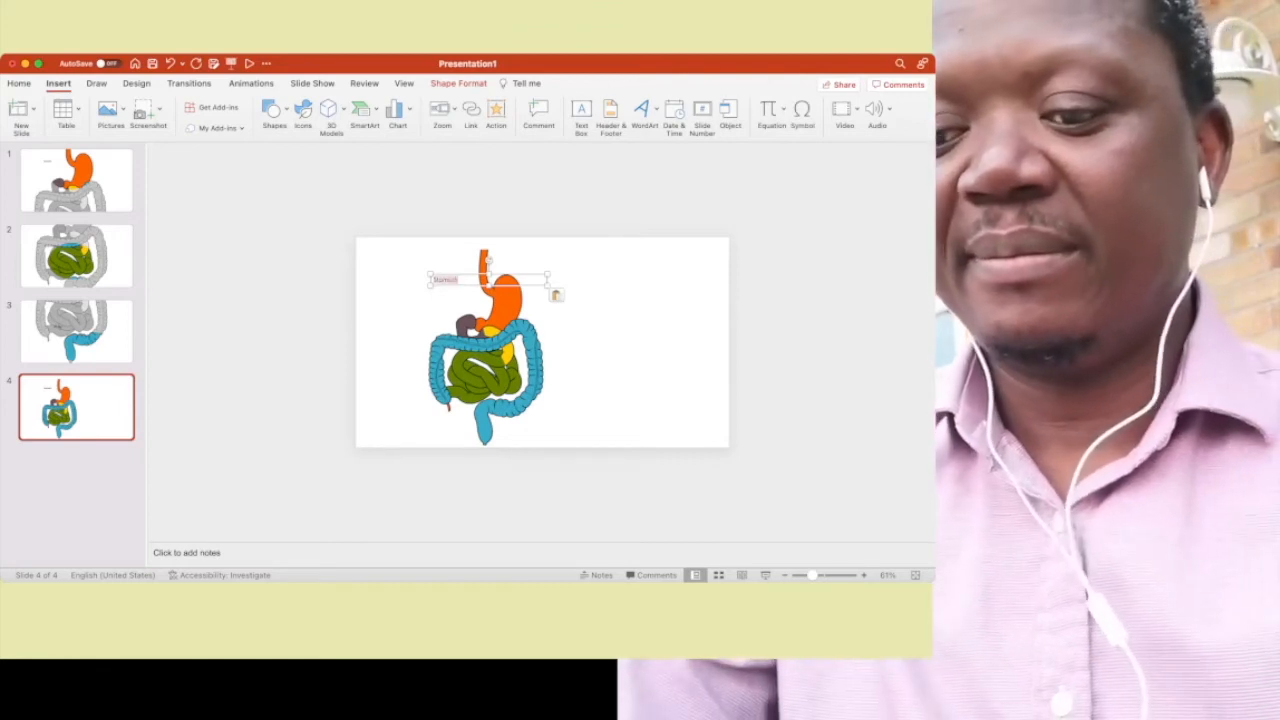
type("GIT")
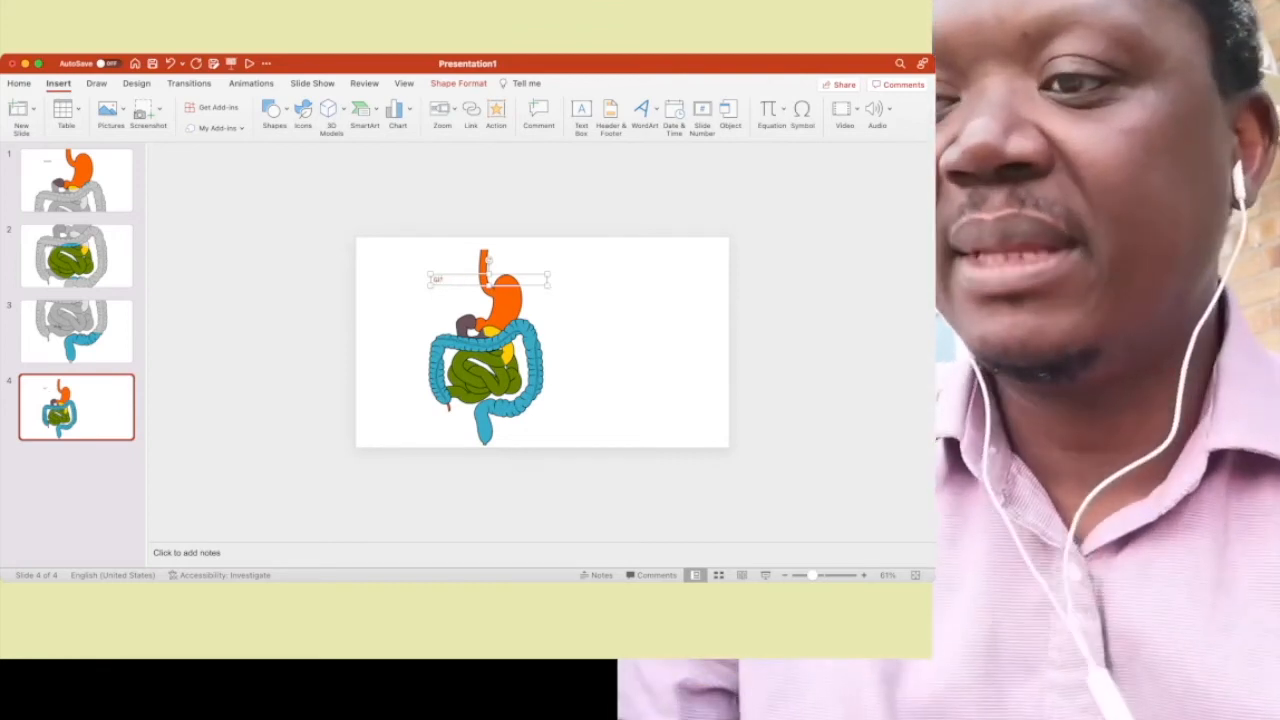
- Add a new blank slide and move it to the start of the presentation
left_click(76, 181)
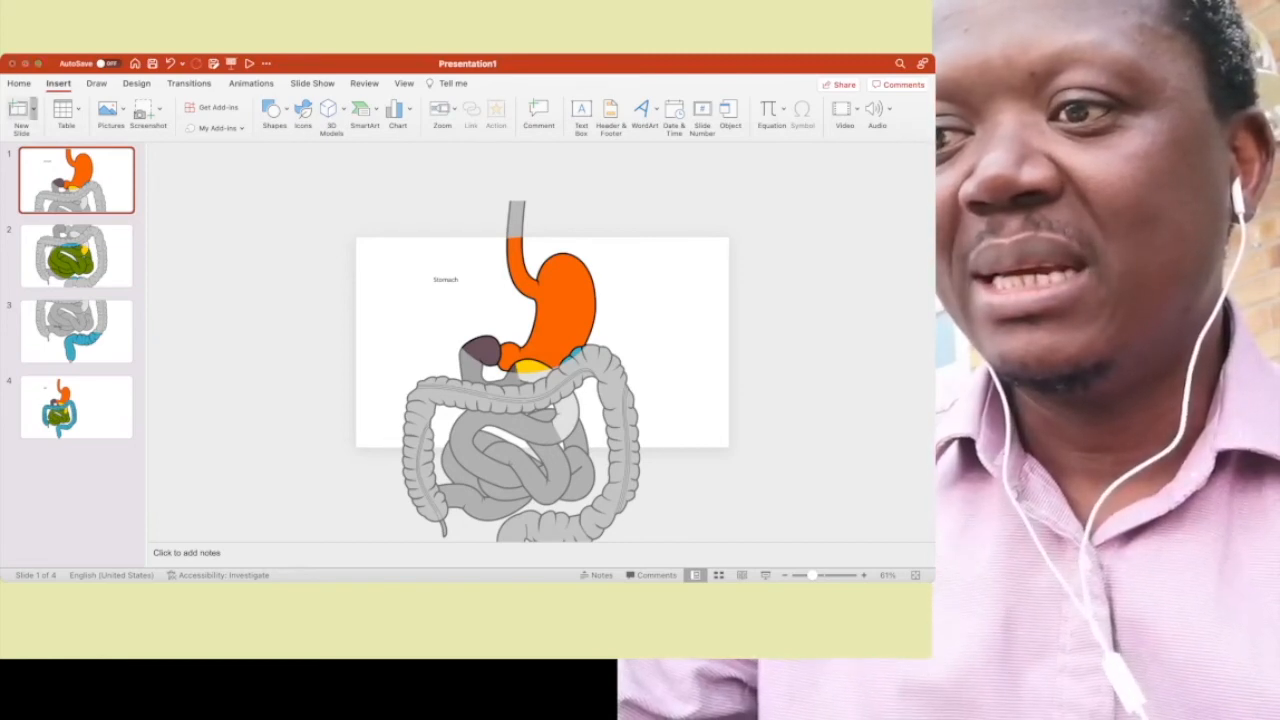
left_click(20, 112)
left_click_drag(76, 256, 76, 152)
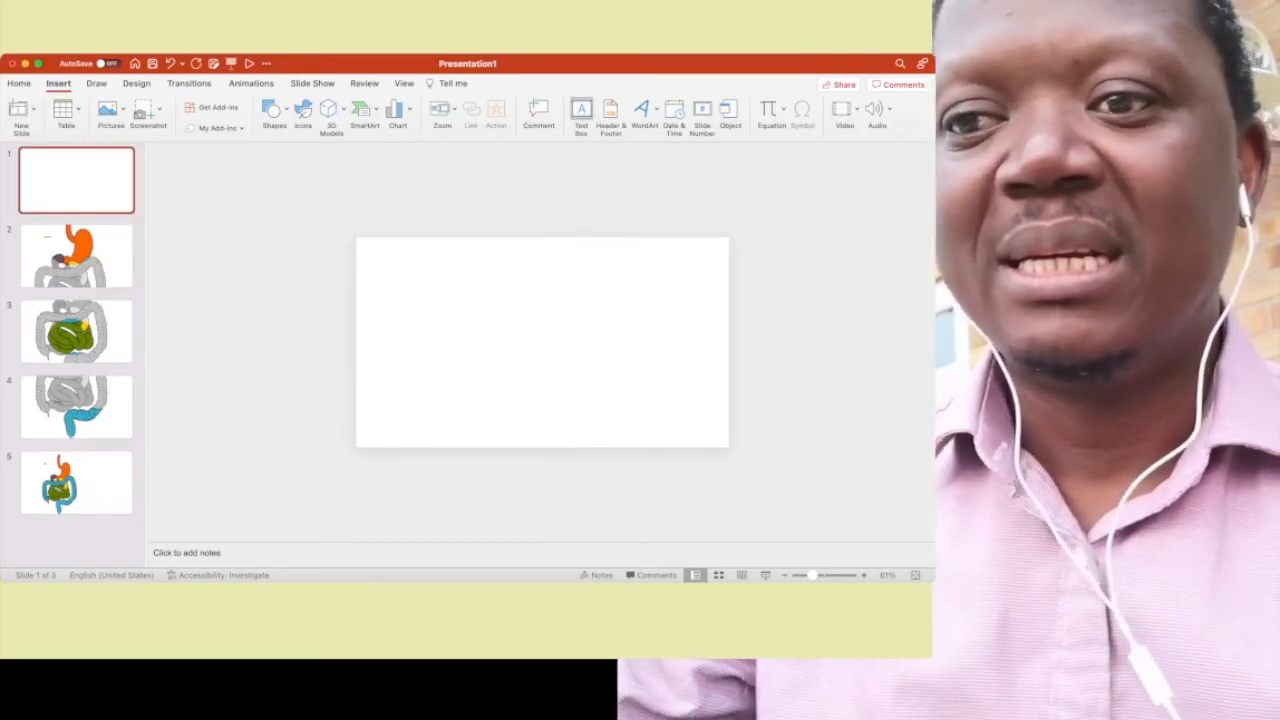
- Add a text box reading "Gross anatomy of the GIT" in the upper part of the new first slide
left_click_drag(447, 270, 567, 337)
type("Gross anat")
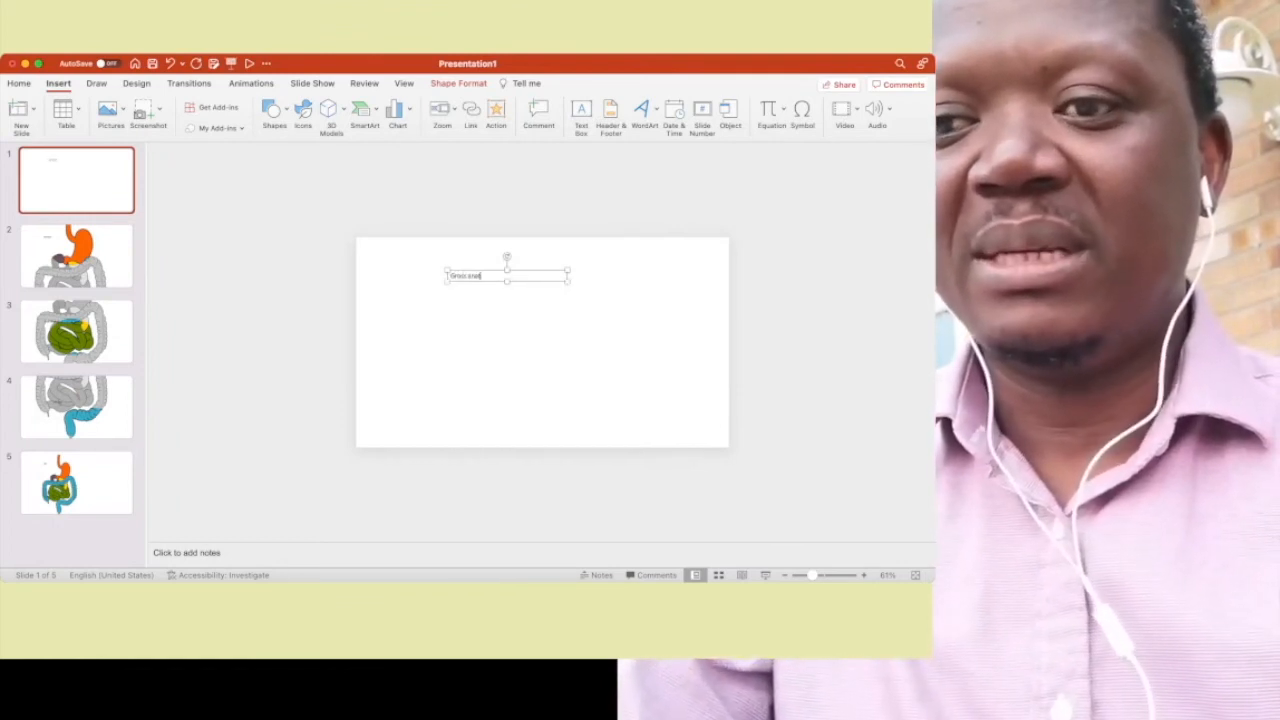
type("omy of the")
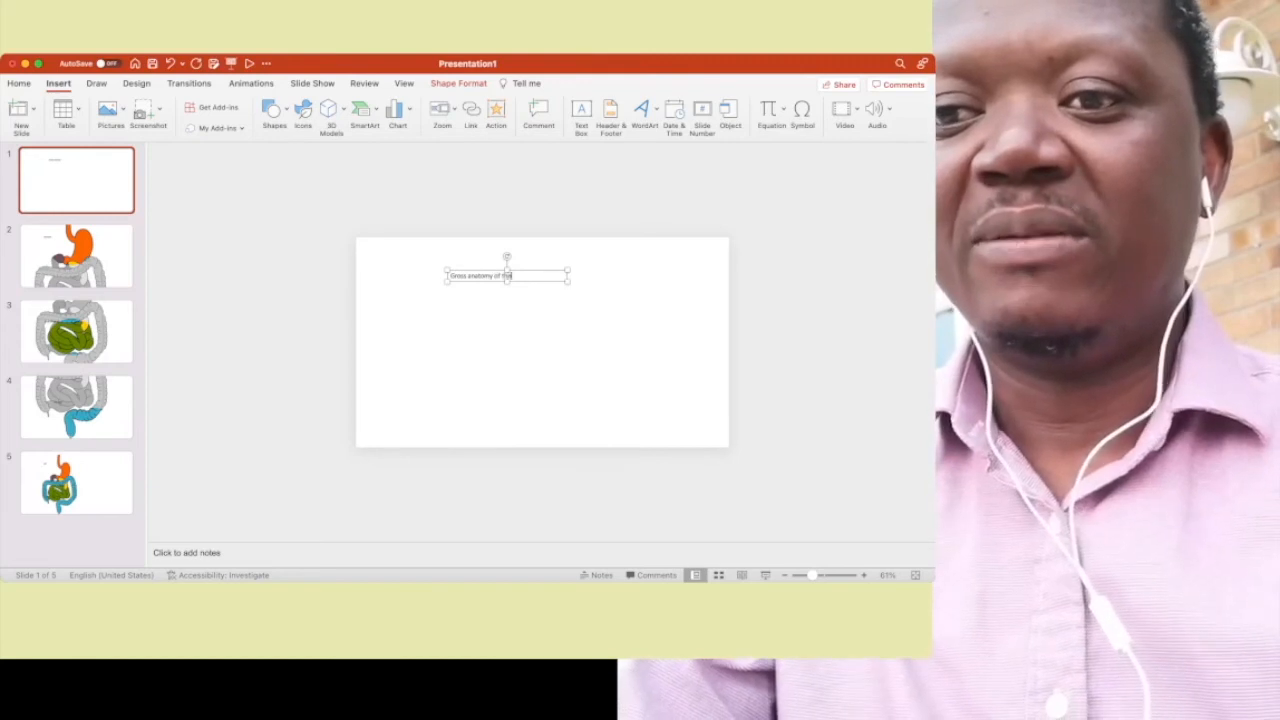
type(" GI")
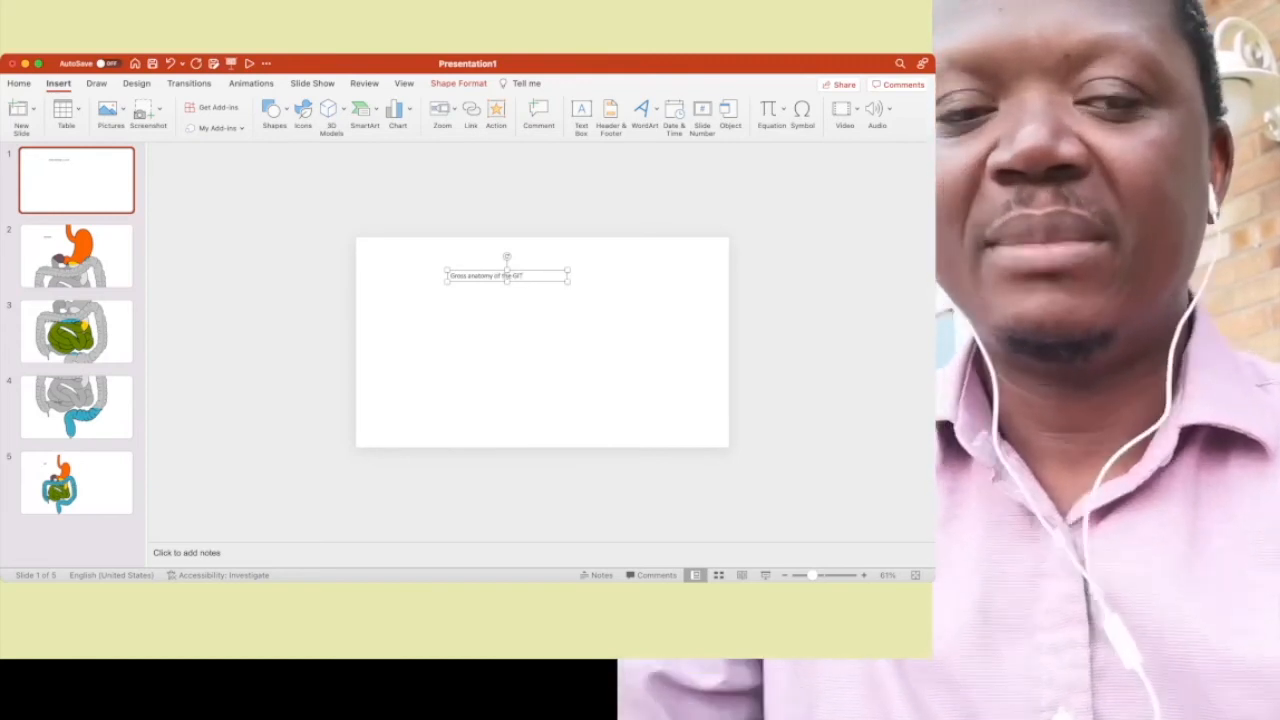
type("T")
key("Escape")
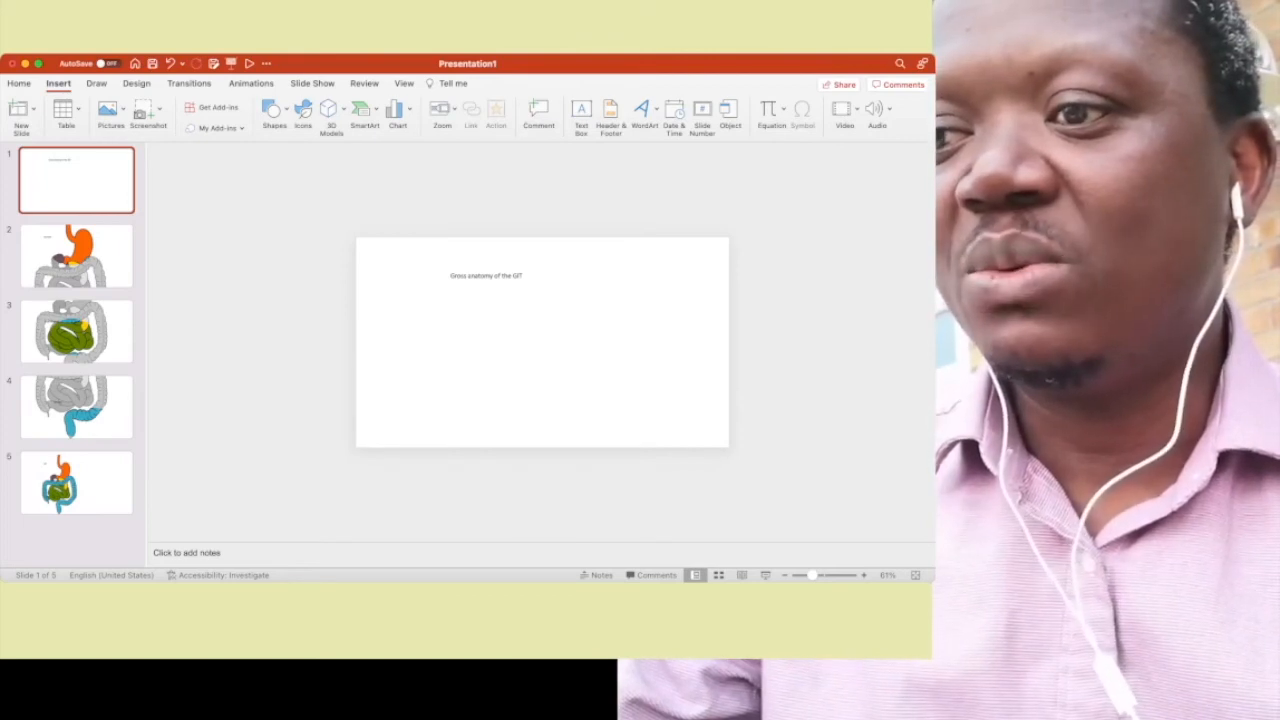
- Apply the Morph transition to slides 2 to 5 together
key("Down")
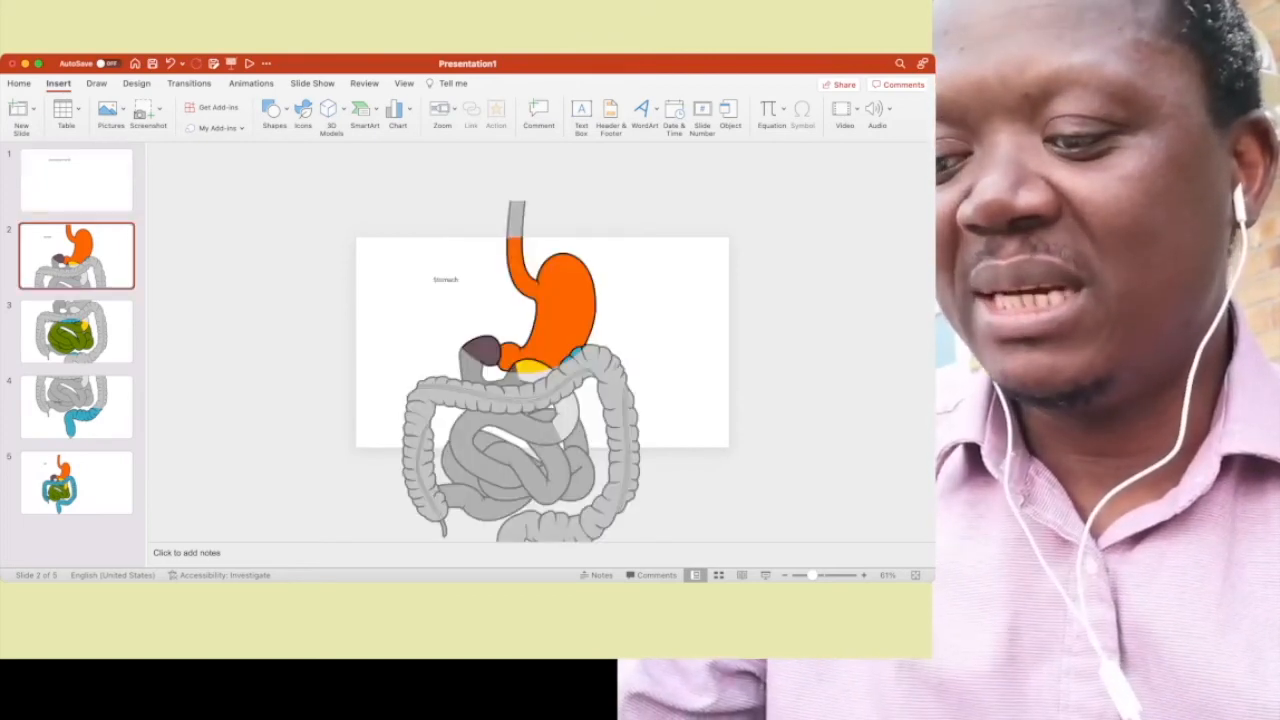
key("Down")
key("shift+Down")
key("shift+Down")
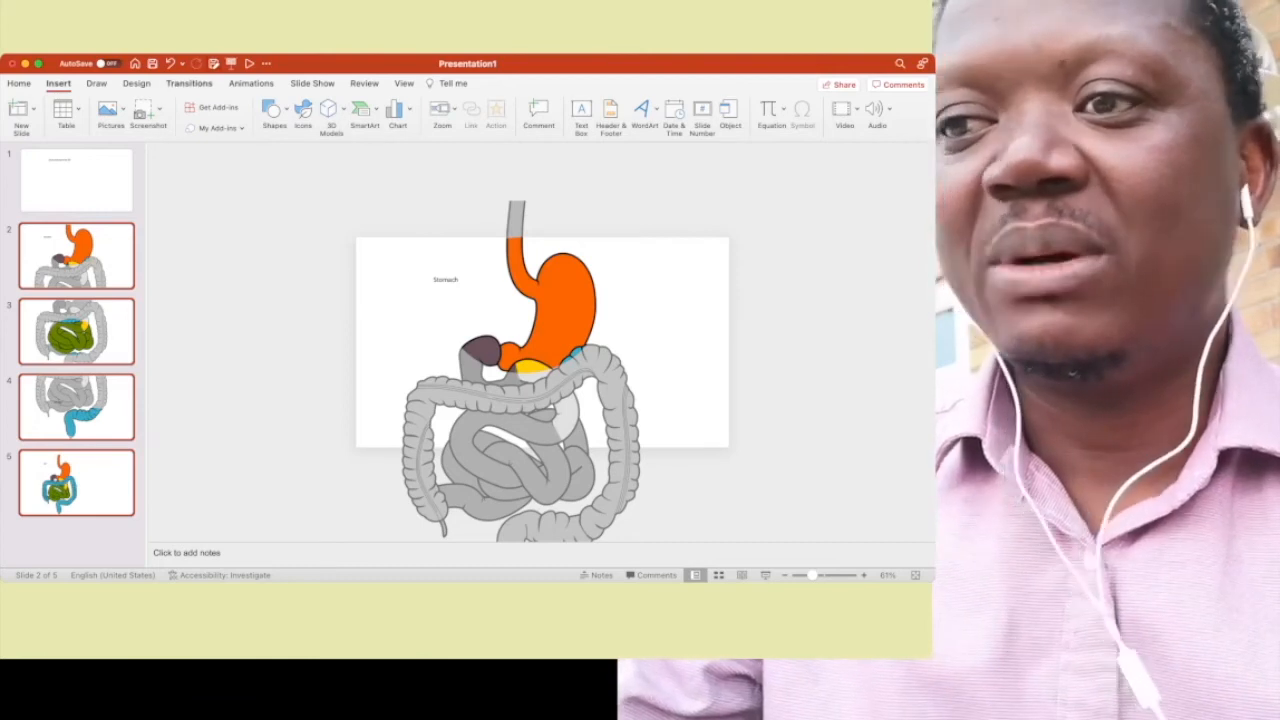
left_click(189, 84)
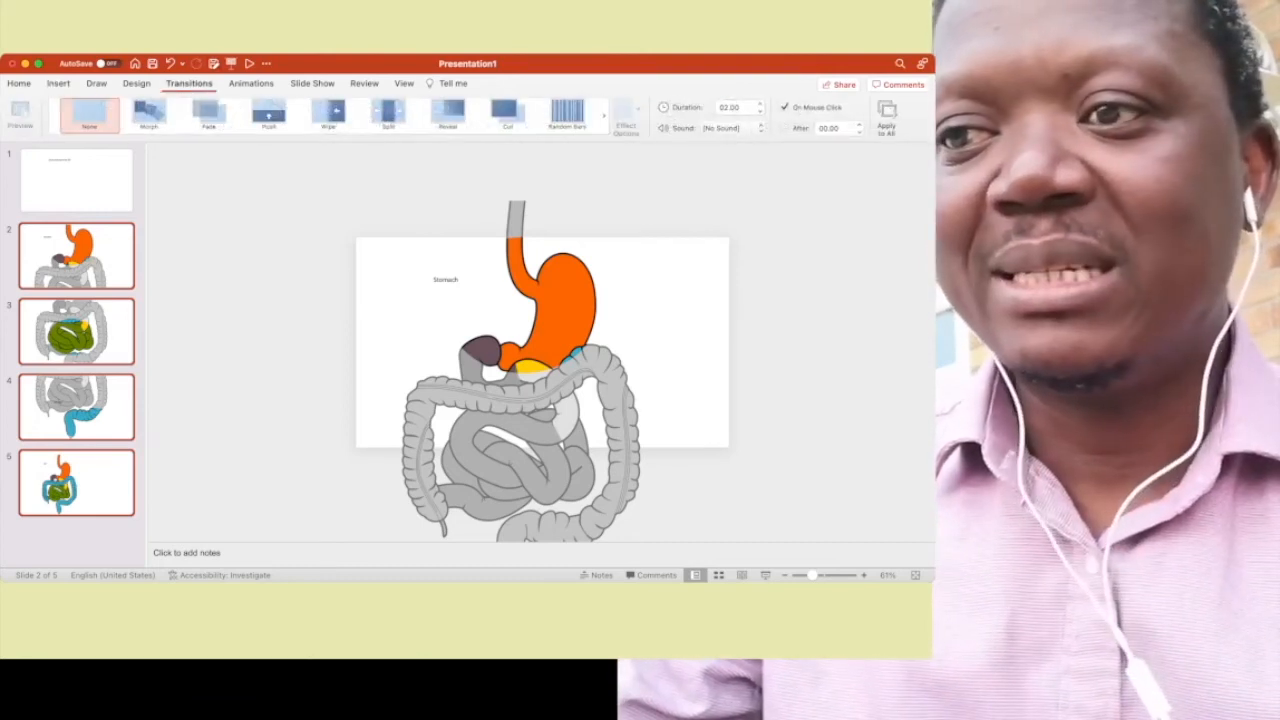
left_click(148, 113)
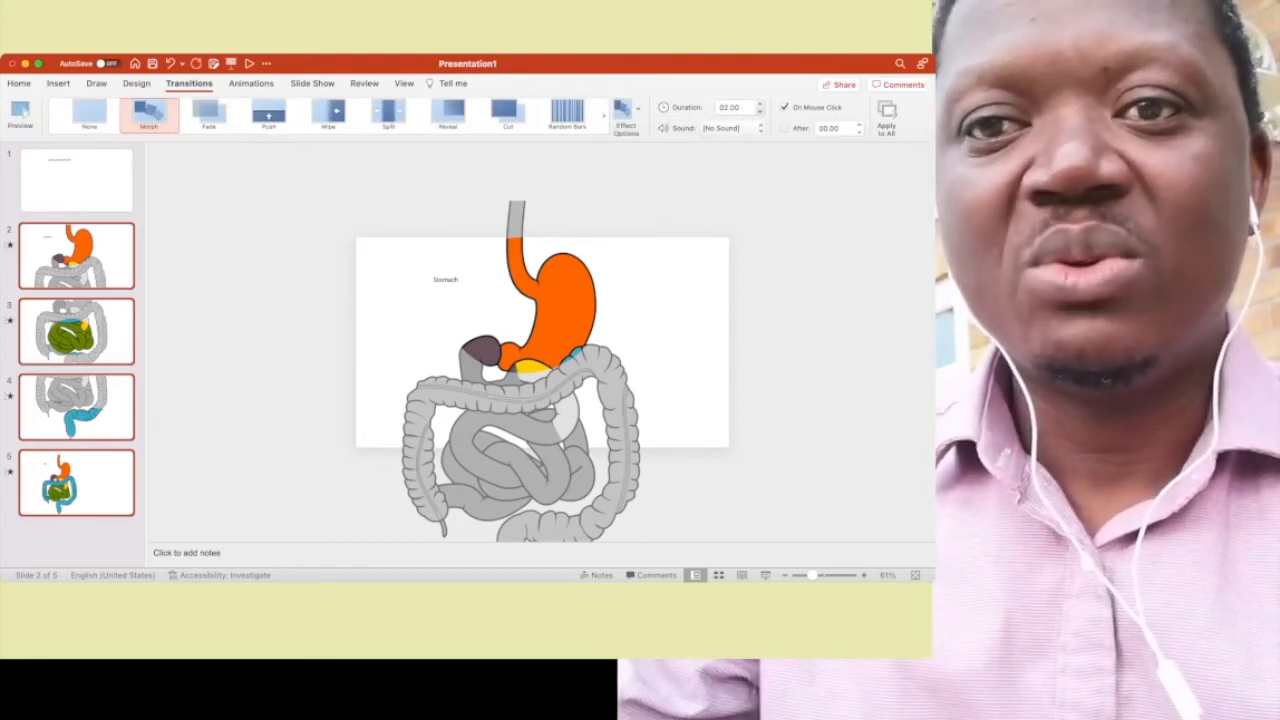
- Adjust the duration of the Morph transition on slides 2 to 5 and return to slide 1
left_click(760, 111)
left_click(760, 111)
left_click(760, 111)
left_click(760, 111)
left_click(760, 111)
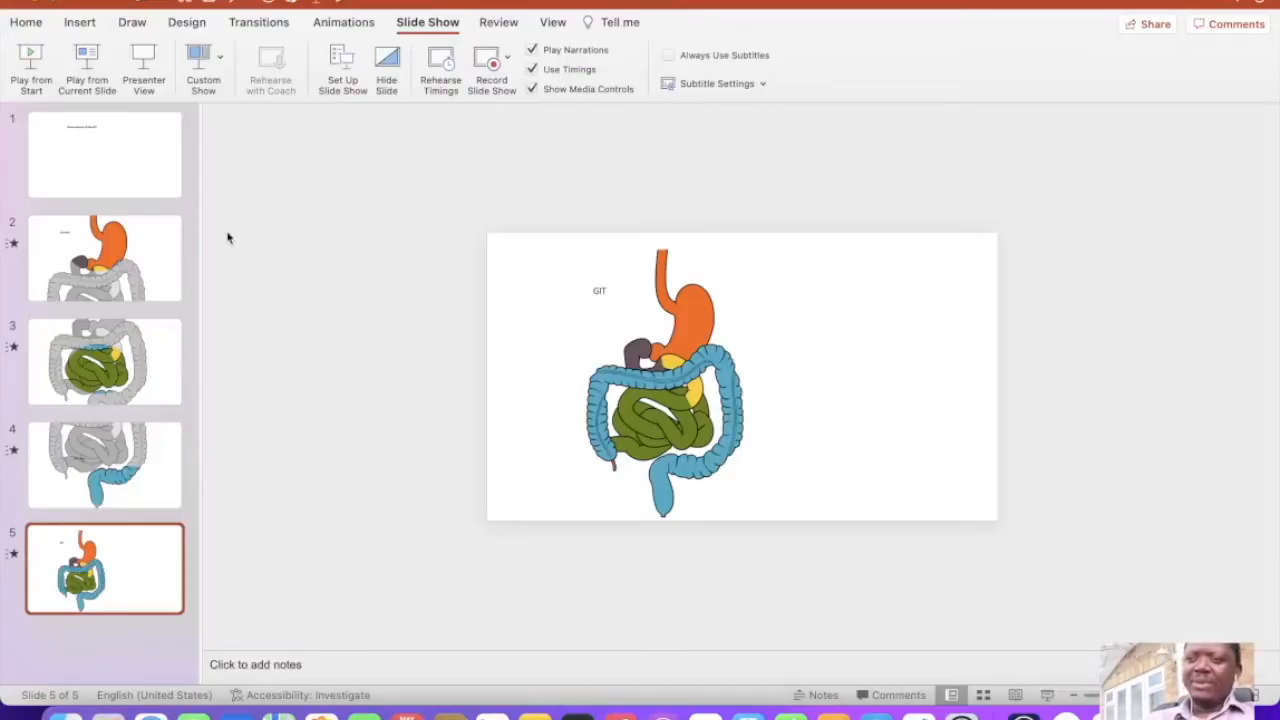
left_click(121, 160)
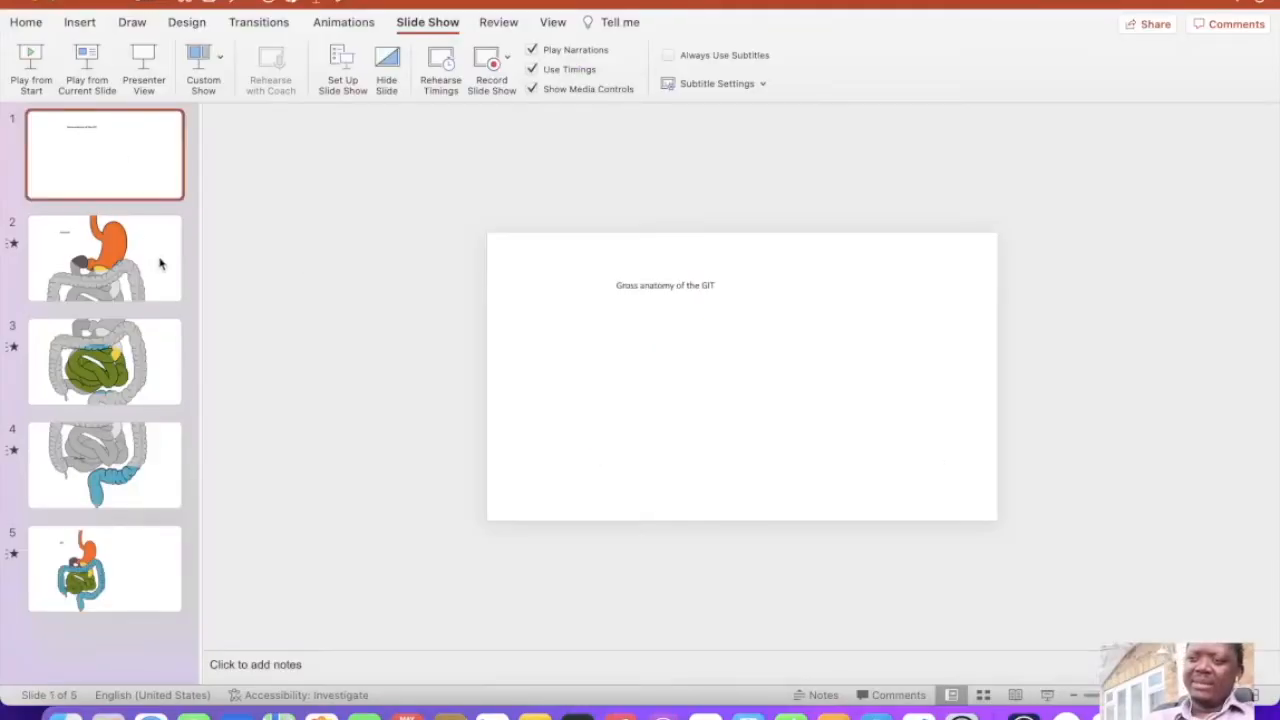